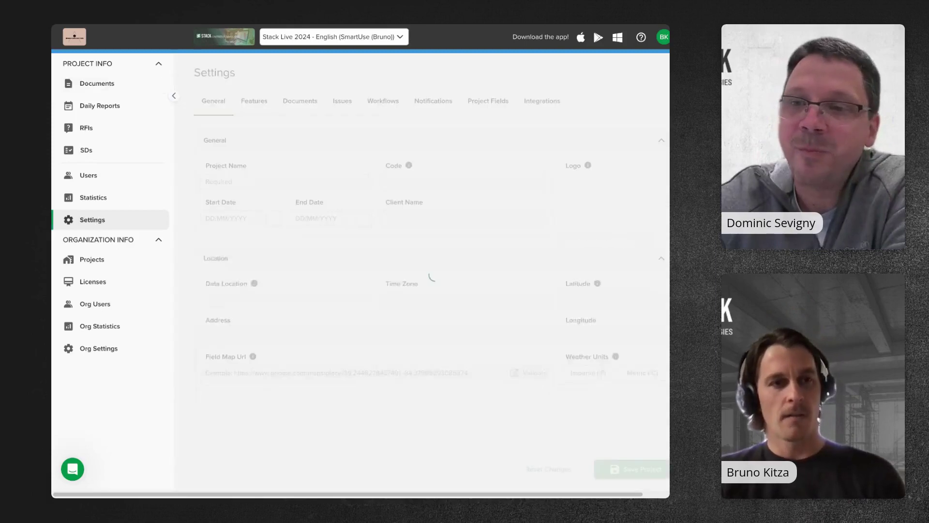
# Open the project's workflow settings and review the status list of the custom SDs workflow
pyautogui.click(92, 219)
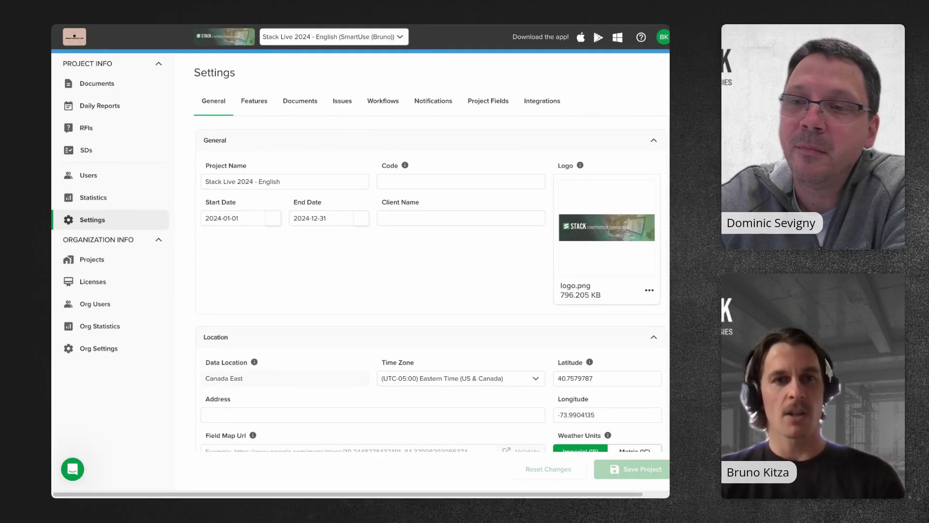
pyautogui.click(383, 100)
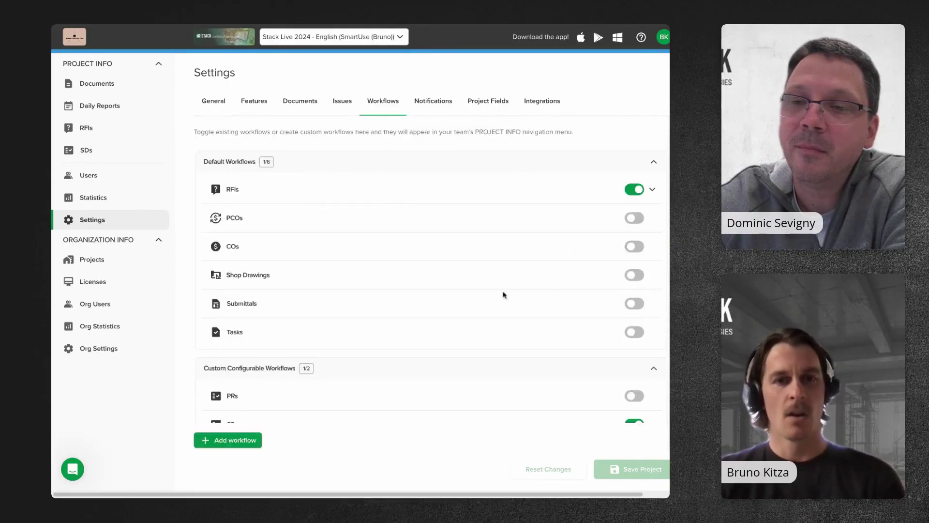
pyautogui.scroll(-1, 503, 292)
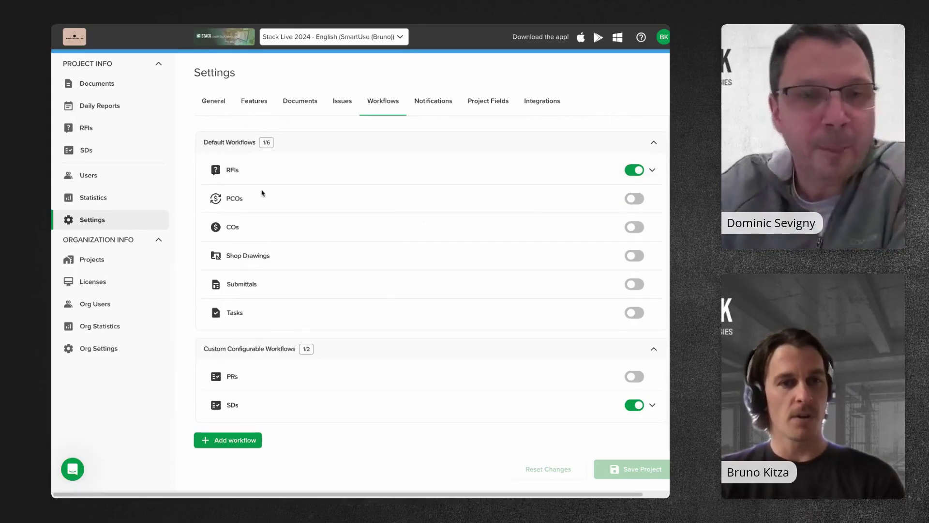
pyautogui.scroll(-1, 343, 266)
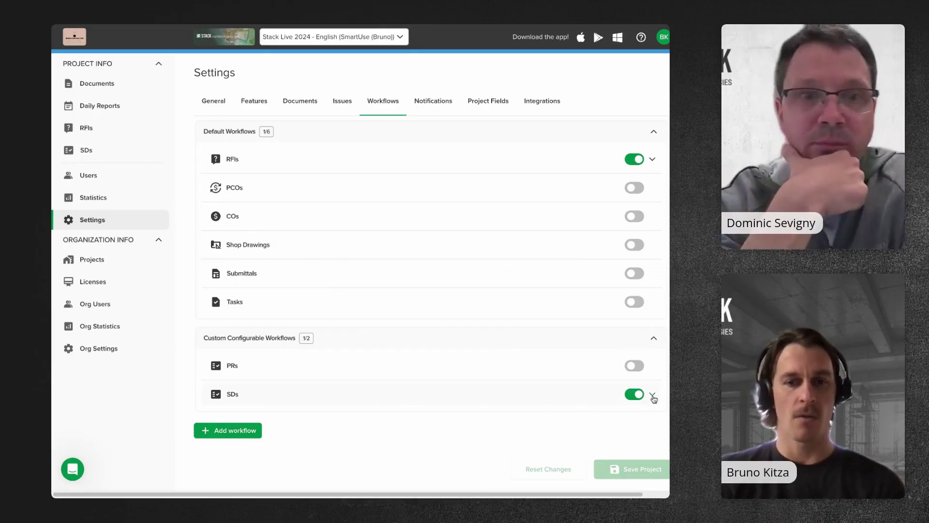
pyautogui.click(653, 395)
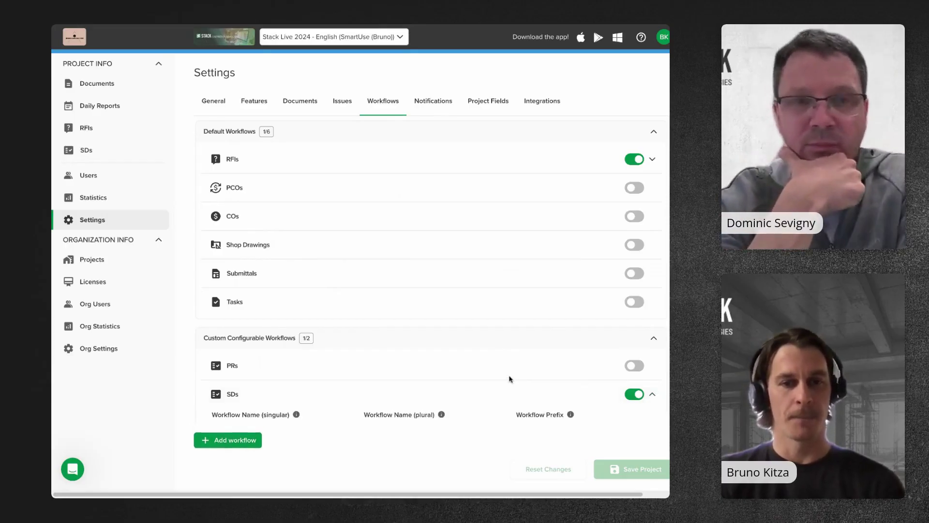
pyautogui.scroll(-4, 510, 378)
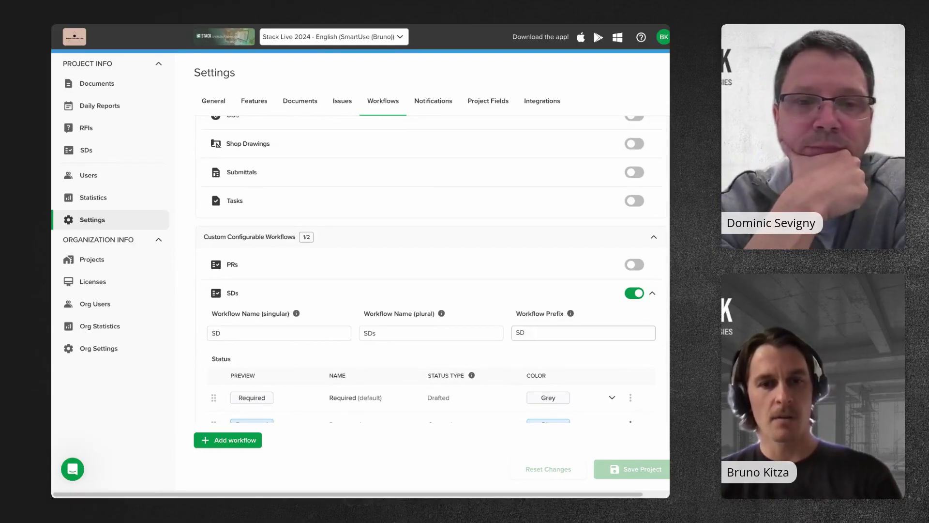
pyautogui.scroll(-5, 490, 358)
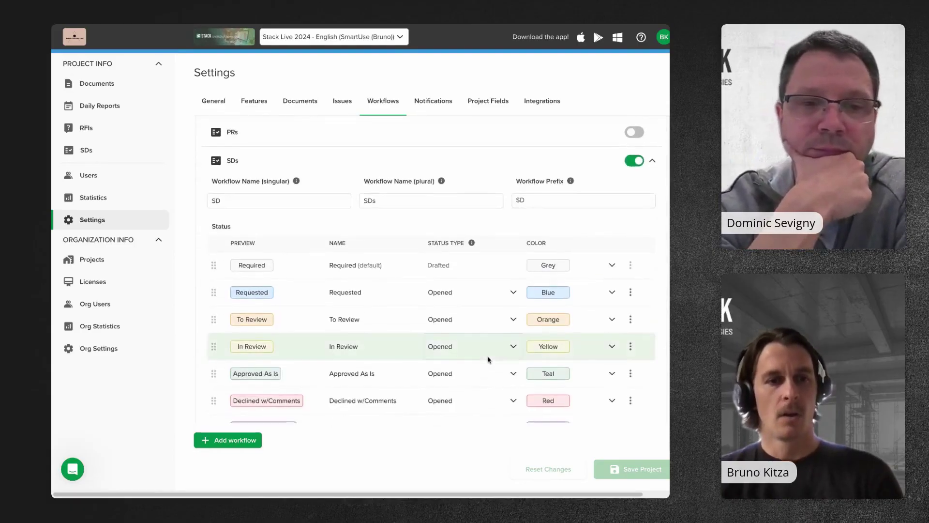
pyautogui.scroll(-3, 489, 359)
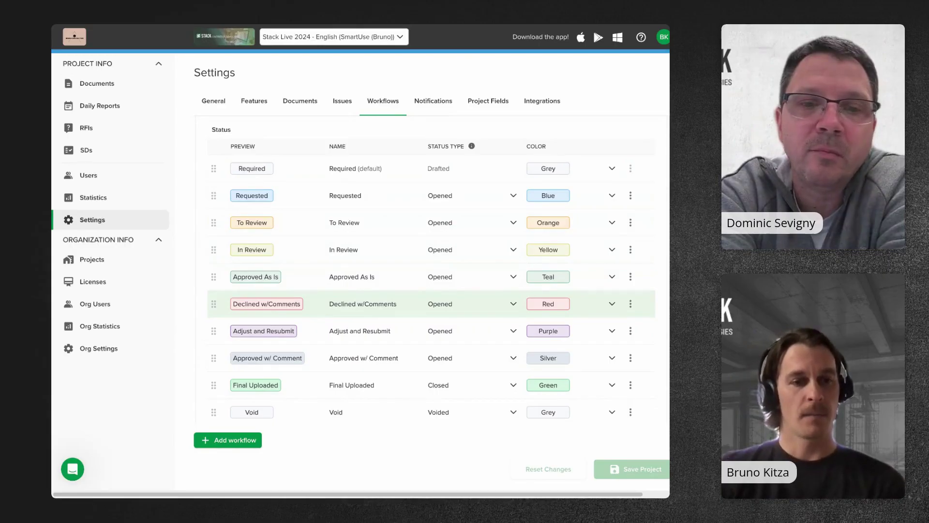
pyautogui.scroll(-1, 431, 271)
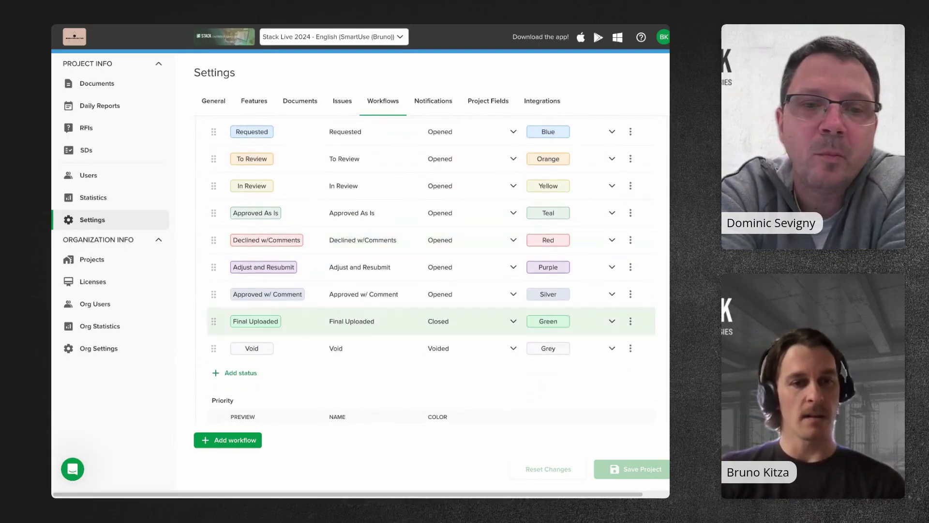
# Add a new status named On Hold to the SDs workflow
pyautogui.click(238, 374)
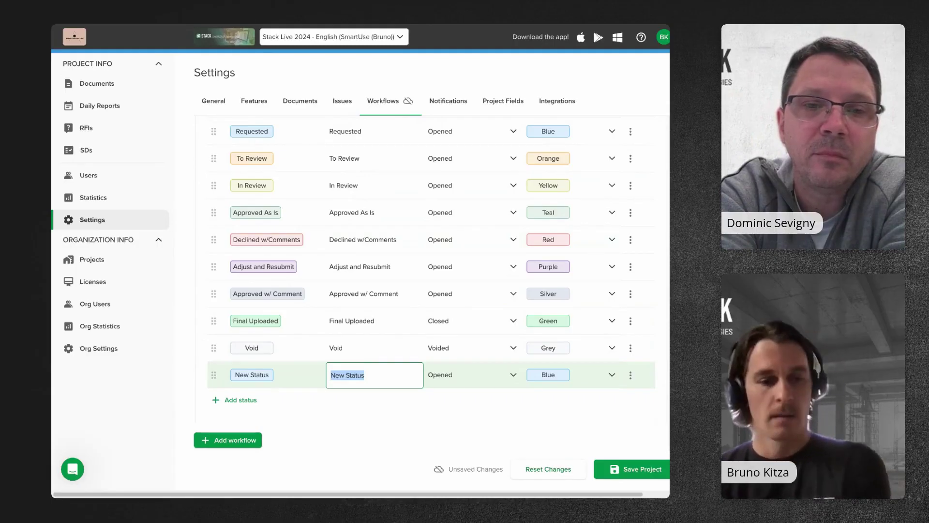
pyautogui.write('On')
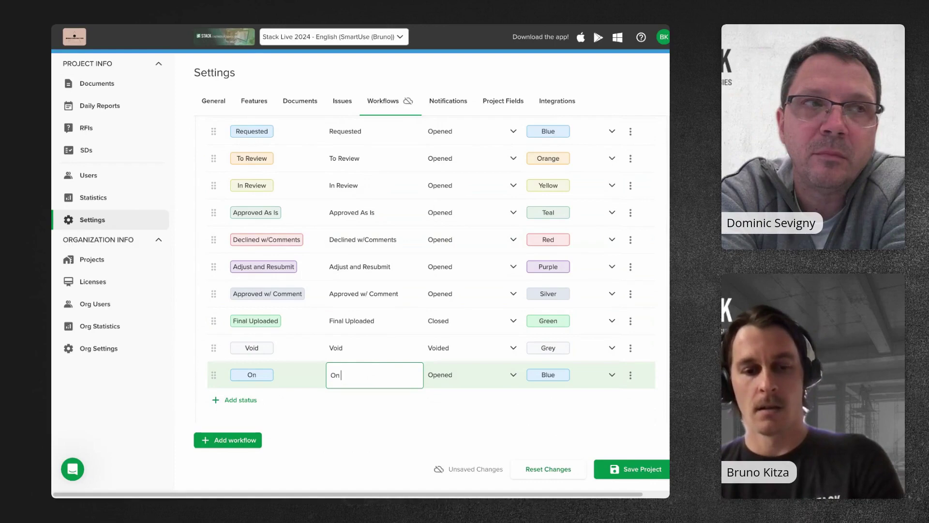
pyautogui.write(' Hold')
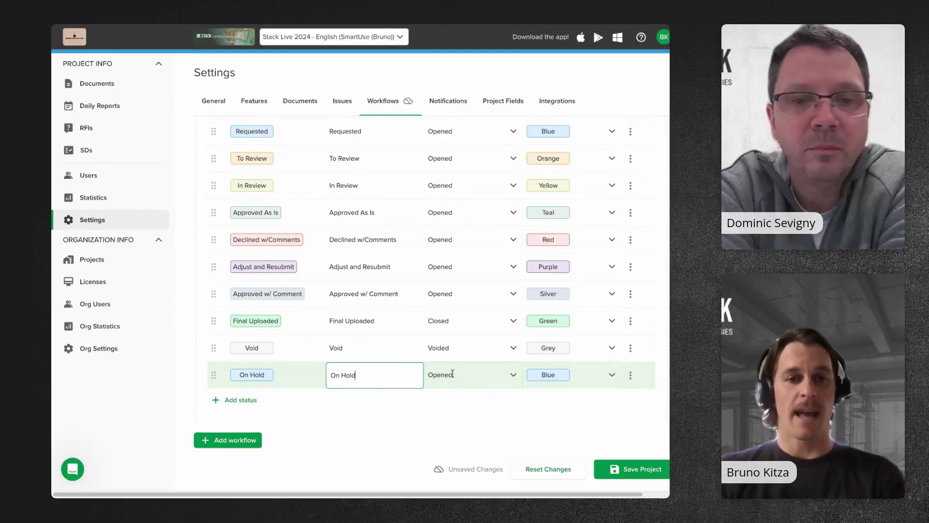
# Examine the status type options available for the On Hold status and compare them with the other statuses' types
pyautogui.scroll(1, 452, 373)
pyautogui.scroll(-1, 453, 373)
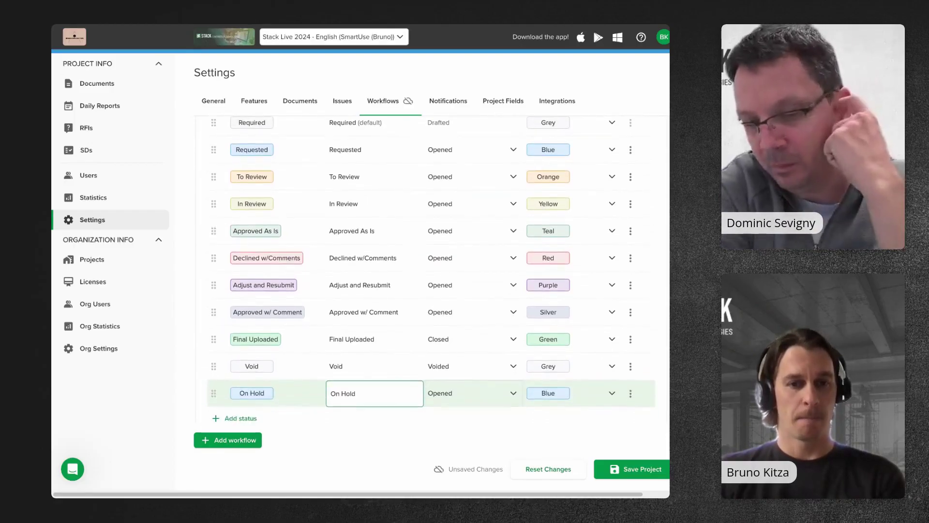
pyautogui.click(513, 387)
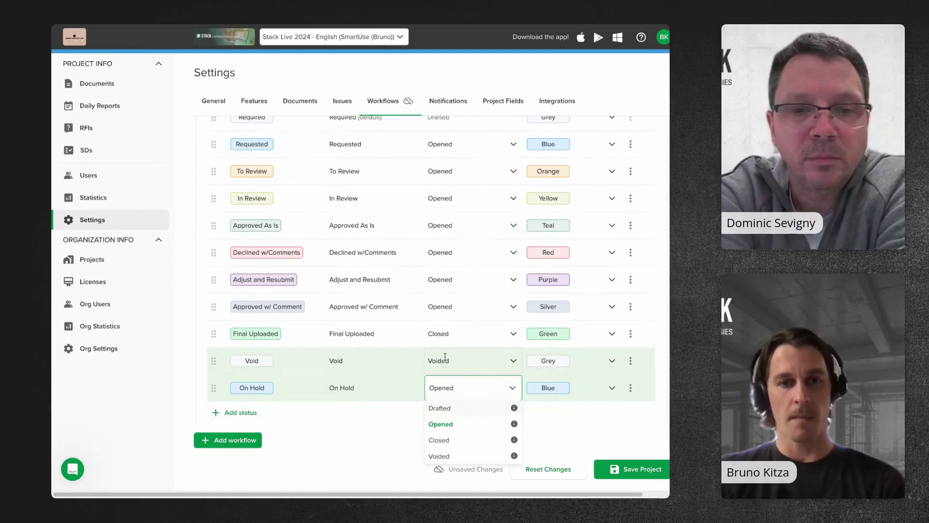
pyautogui.scroll(2, 444, 356)
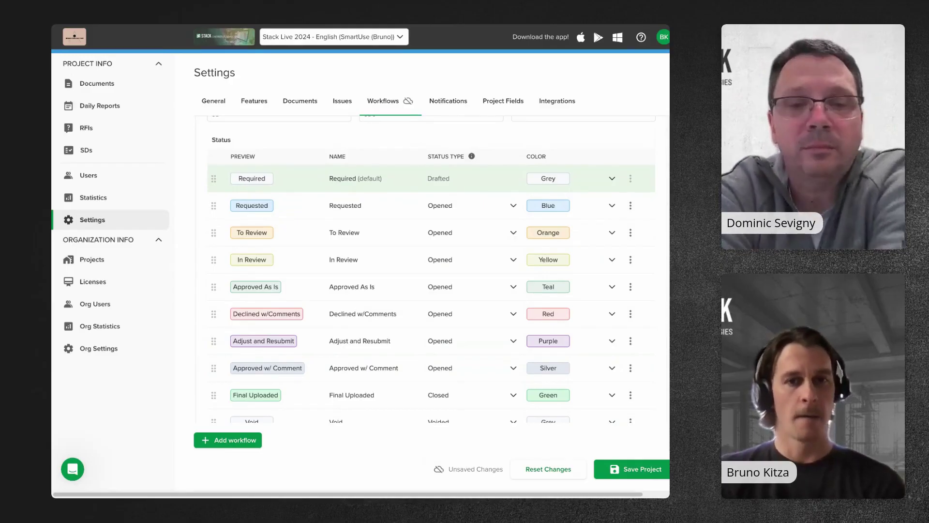
pyautogui.scroll(-2, 388, 286)
pyautogui.scroll(-2, 388, 277)
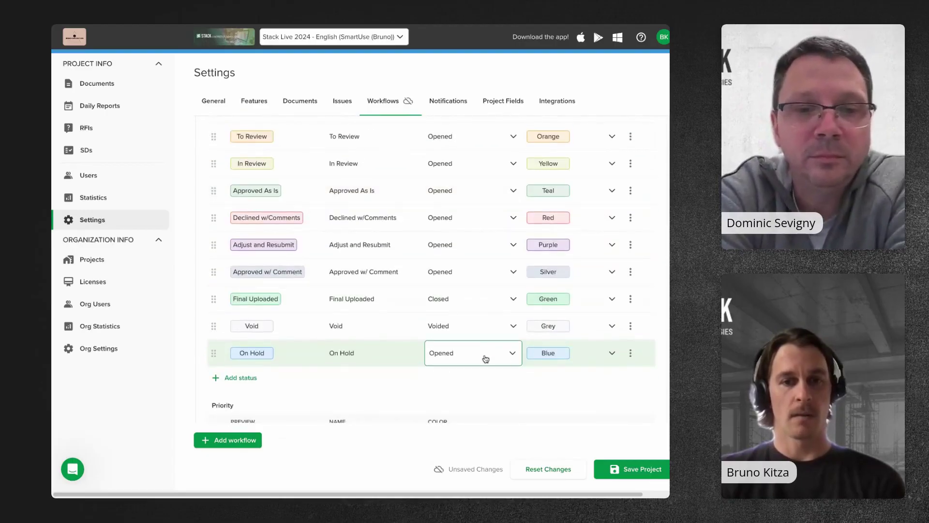
pyautogui.click(516, 357)
pyautogui.click(516, 357)
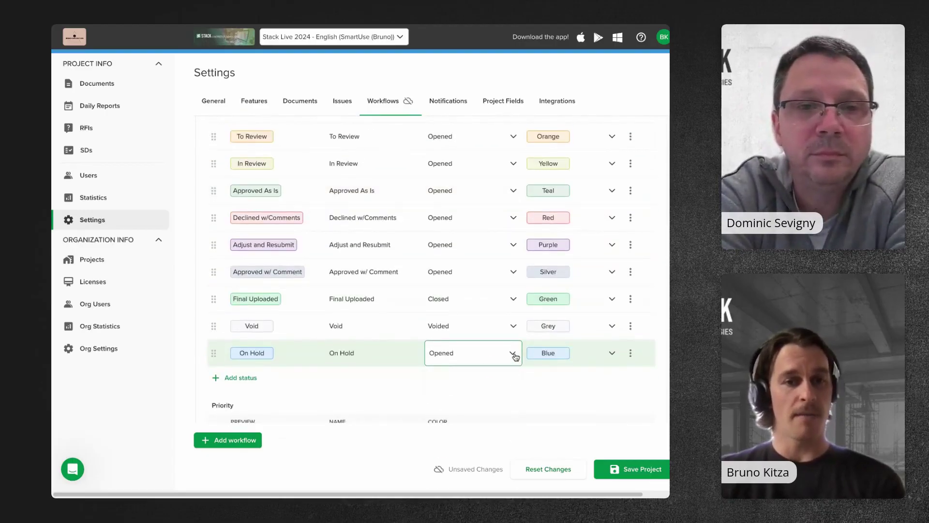
pyautogui.click(516, 357)
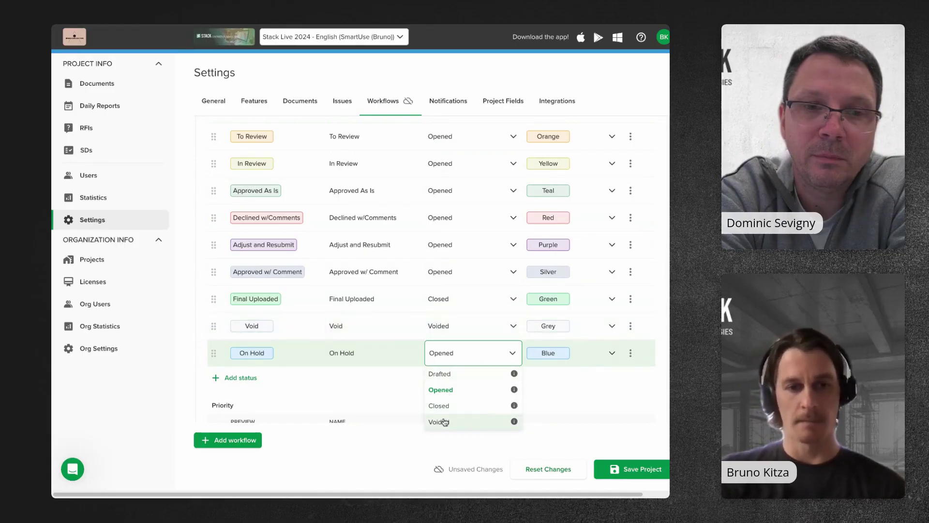
# Set the On Hold status colour to Grey
pyautogui.click(612, 355)
pyautogui.click(612, 355)
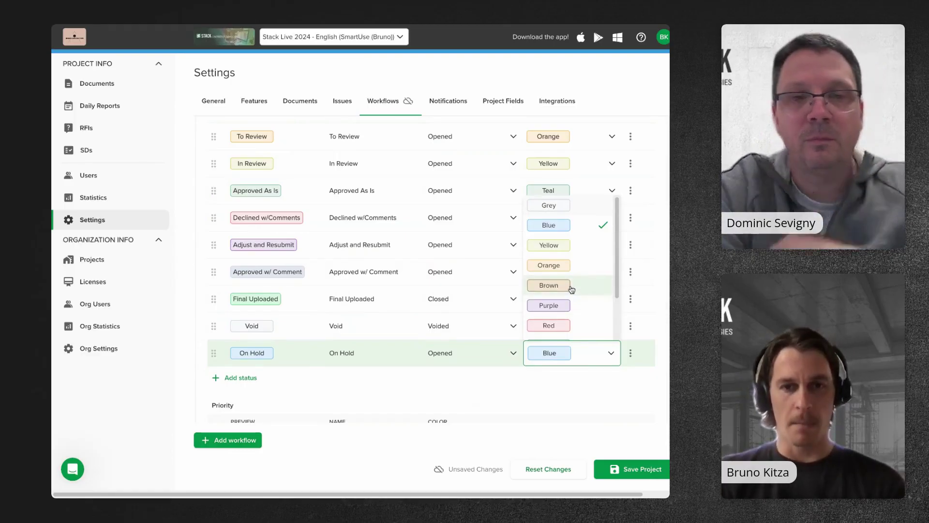
pyautogui.scroll(-1, 571, 289)
pyautogui.scroll(2, 556, 246)
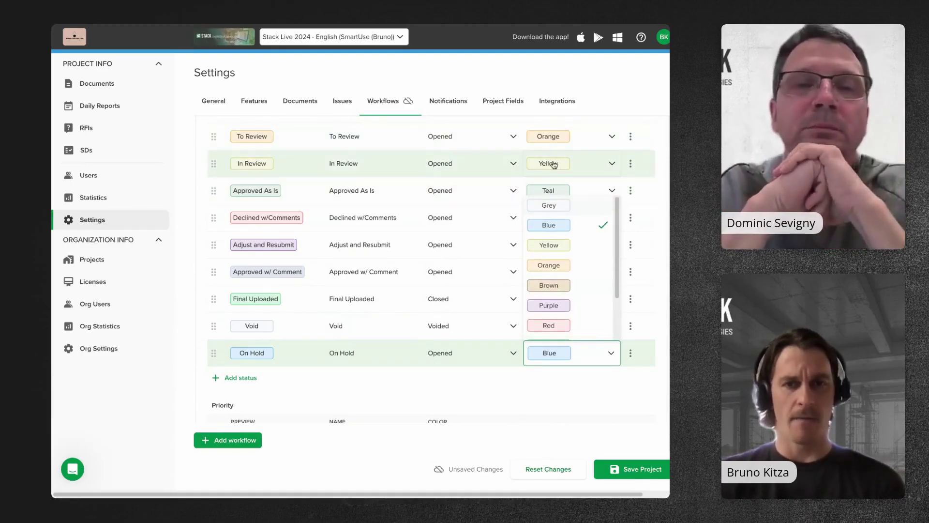
pyautogui.click(583, 207)
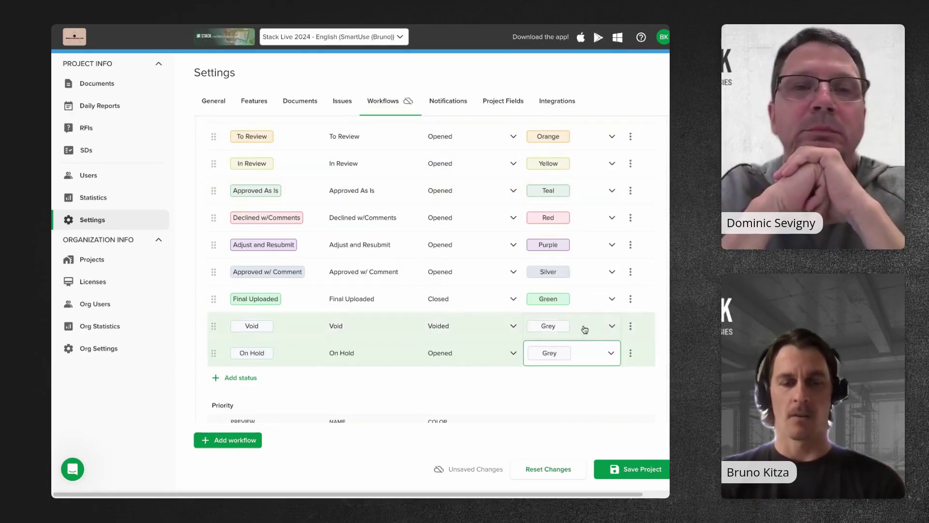
pyautogui.click(434, 386)
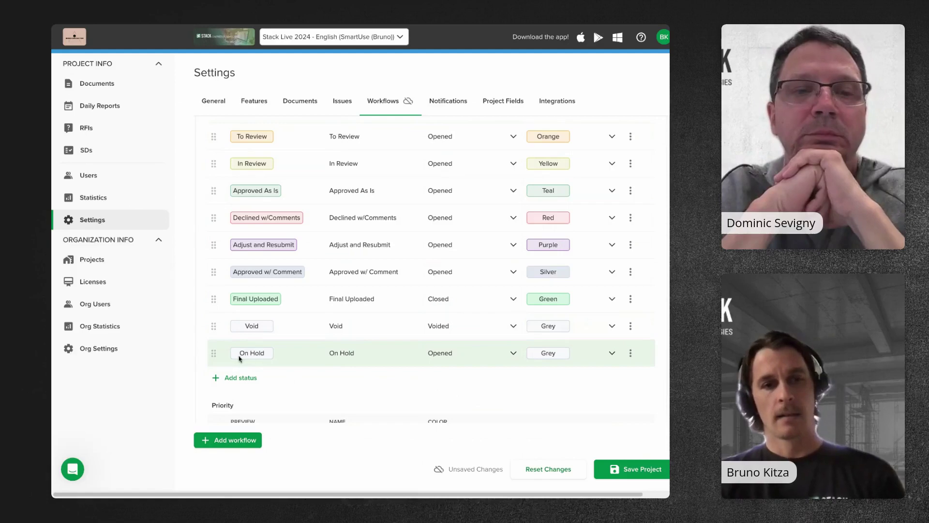
# Move the On Hold status between In Review and Approved As Is, and save the project
pyautogui.scroll(1, 262, 331)
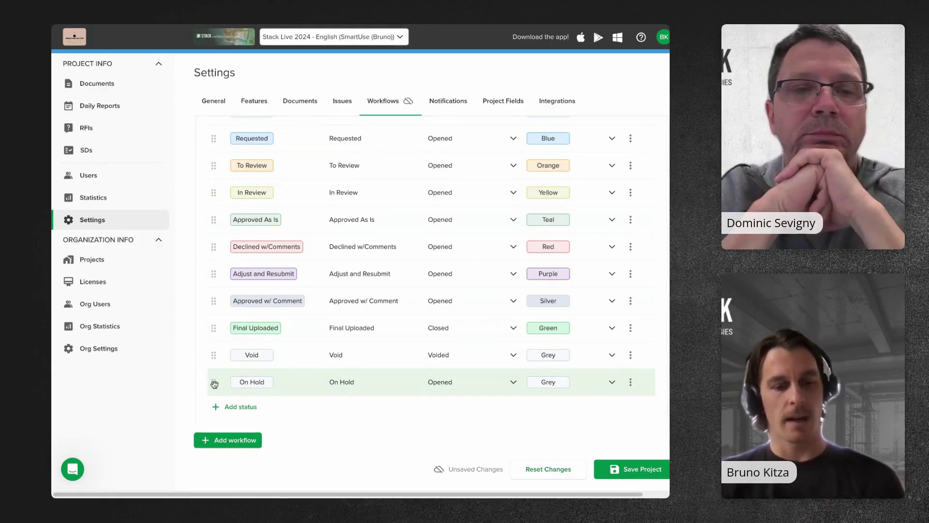
pyautogui.moveTo(214, 381); pyautogui.dragTo(219, 218)
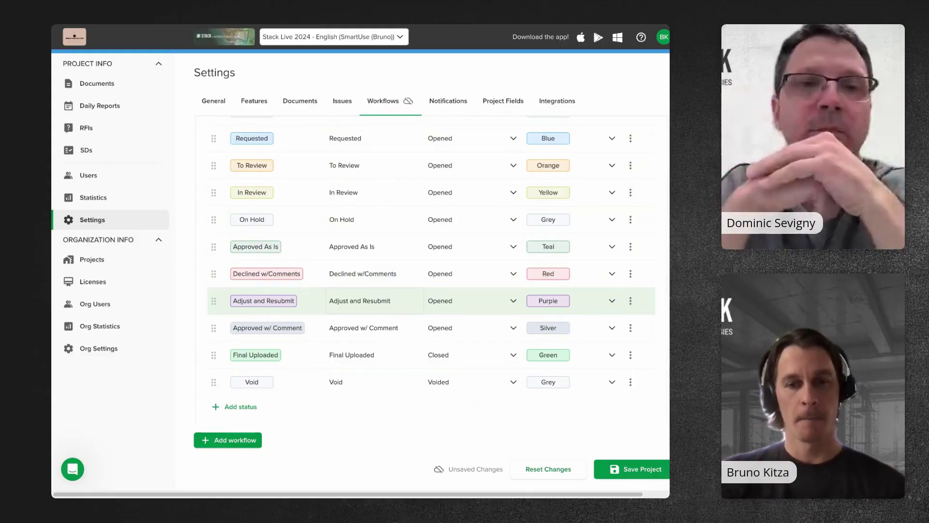
pyautogui.click(622, 470)
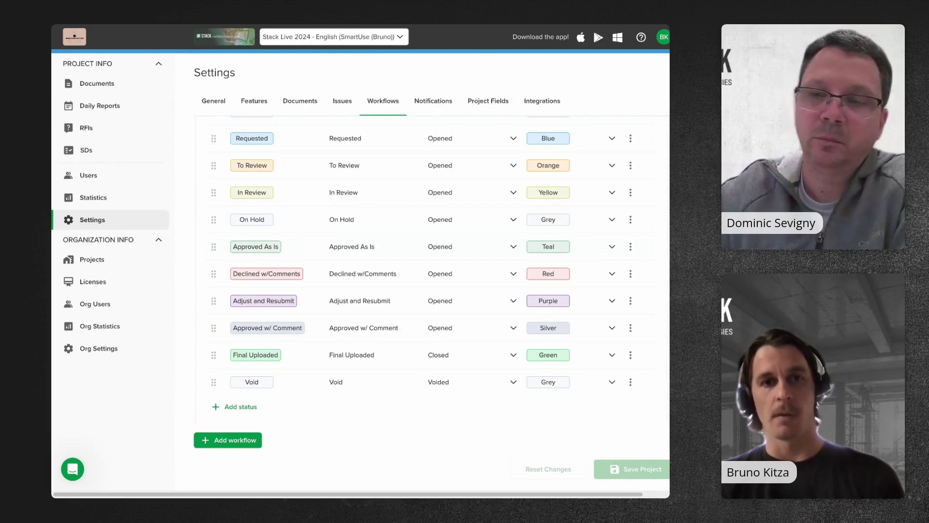
# Turn off the assignee Status Change Notifications for the SDs workflow and save the project
pyautogui.click(433, 101)
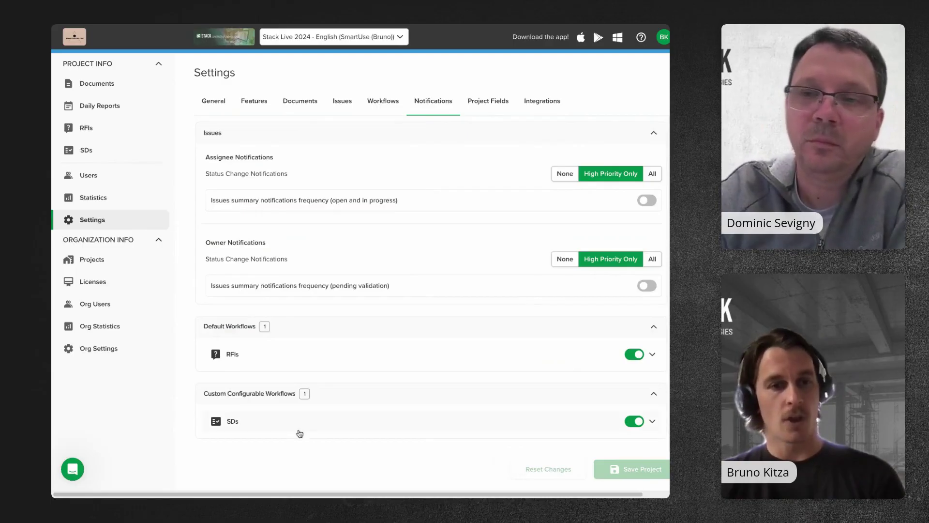
pyautogui.click(652, 422)
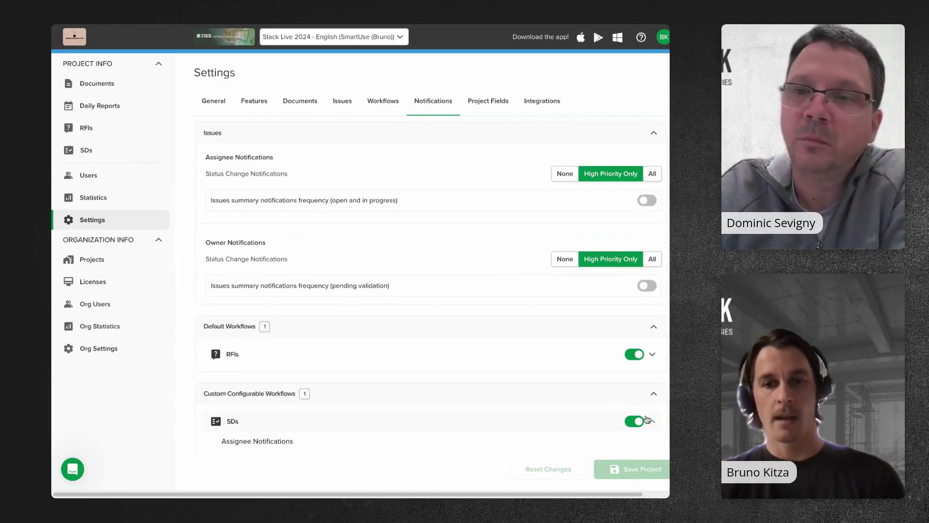
pyautogui.scroll(-2, 541, 399)
pyautogui.scroll(-5, 540, 399)
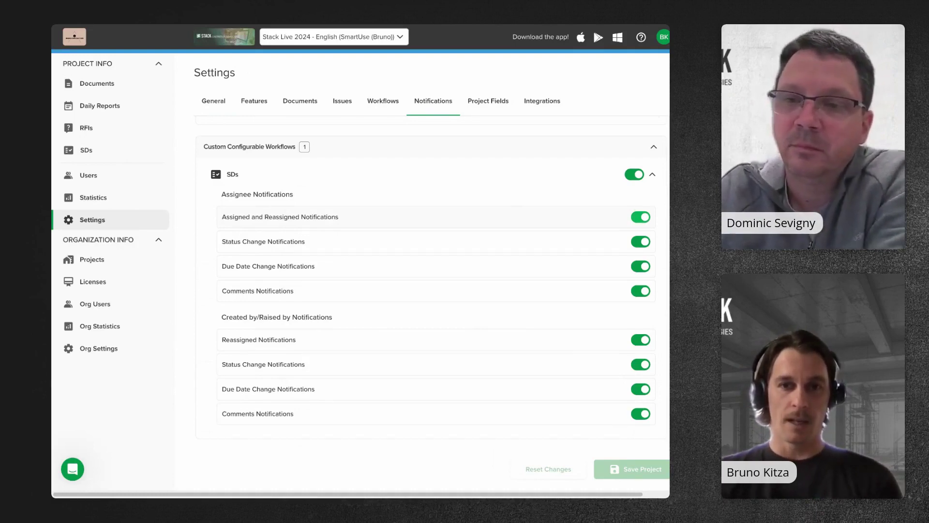
pyautogui.click(645, 242)
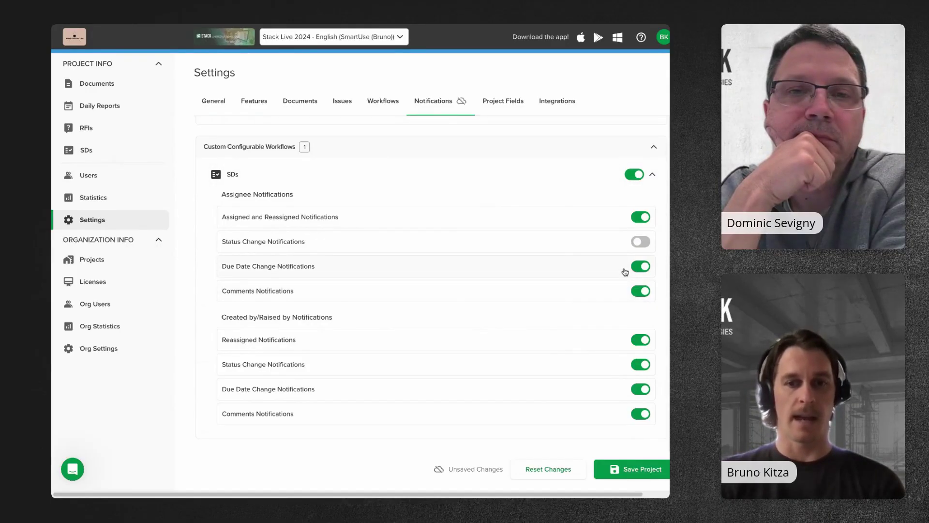
pyautogui.click(638, 472)
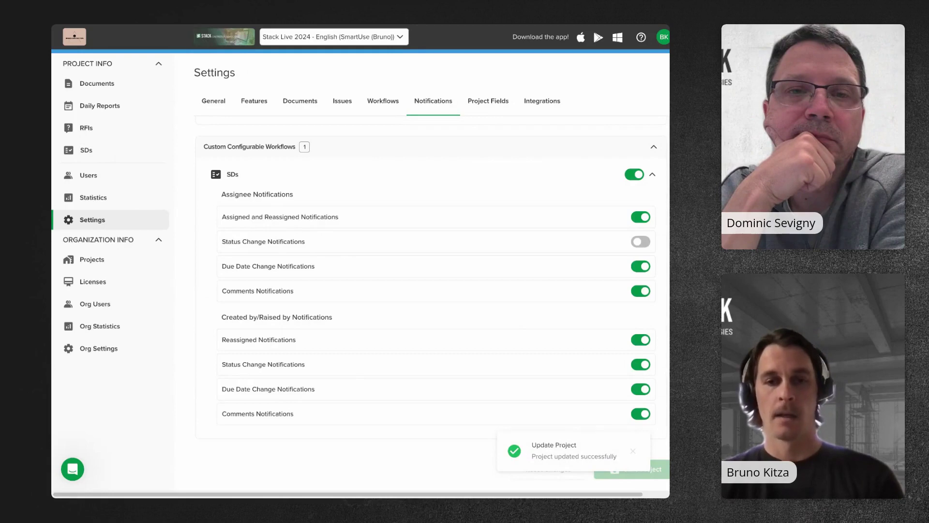
# Open the project fields settings and look through the list of disciplines
pyautogui.scroll(1, 555, 221)
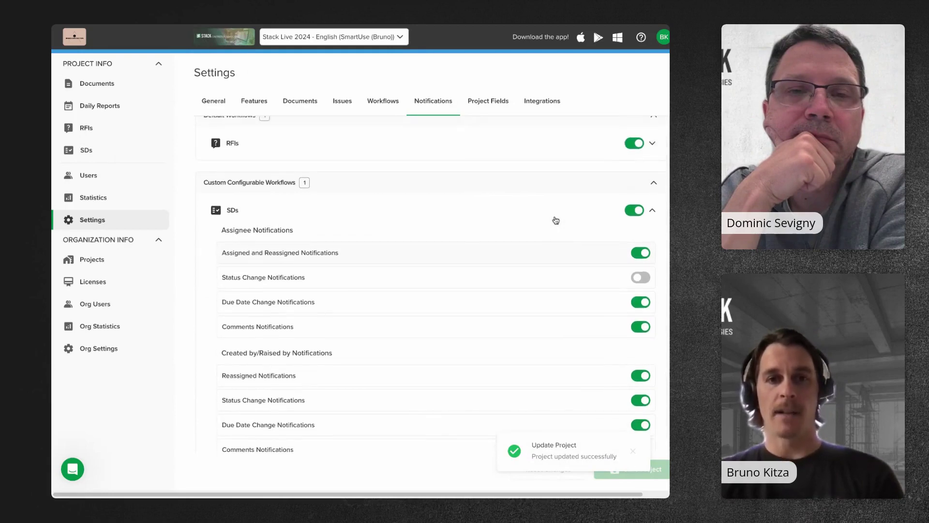
pyautogui.click(488, 101)
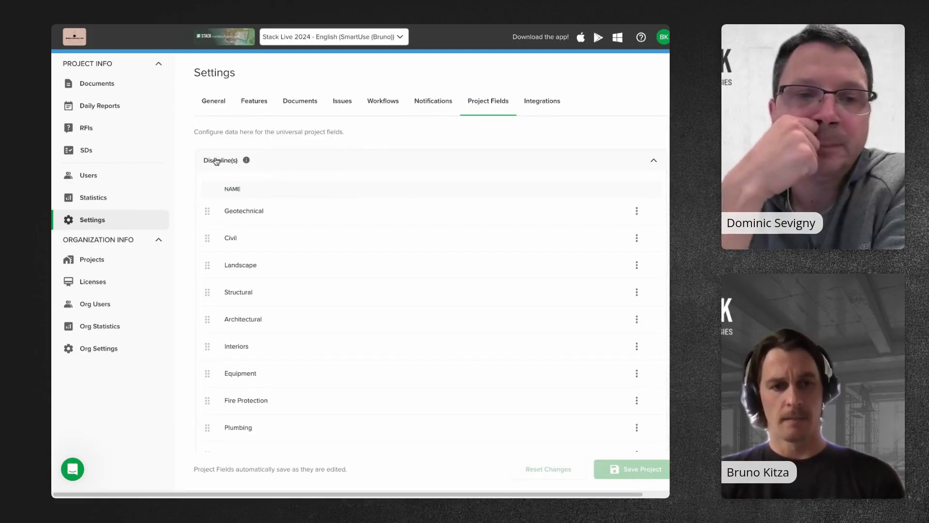
pyautogui.scroll(-3, 268, 233)
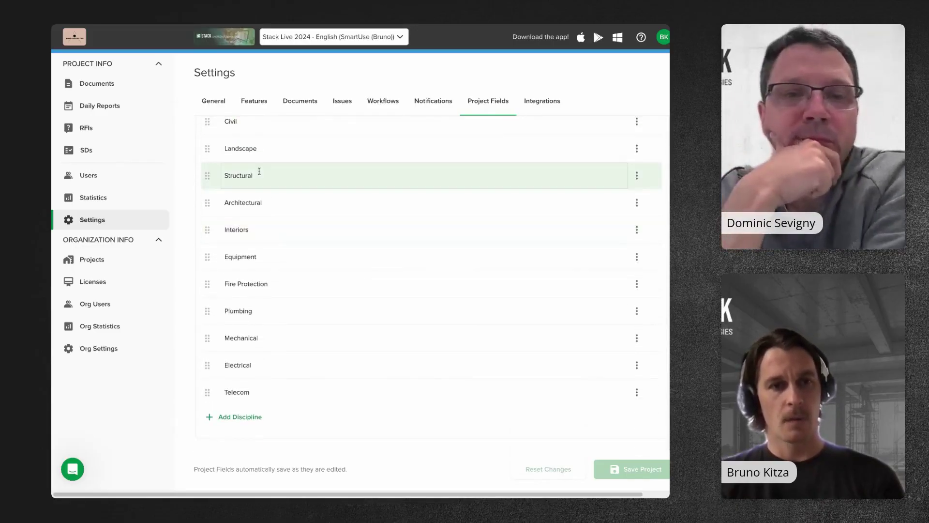
pyautogui.scroll(1, 255, 160)
pyautogui.scroll(2, 254, 159)
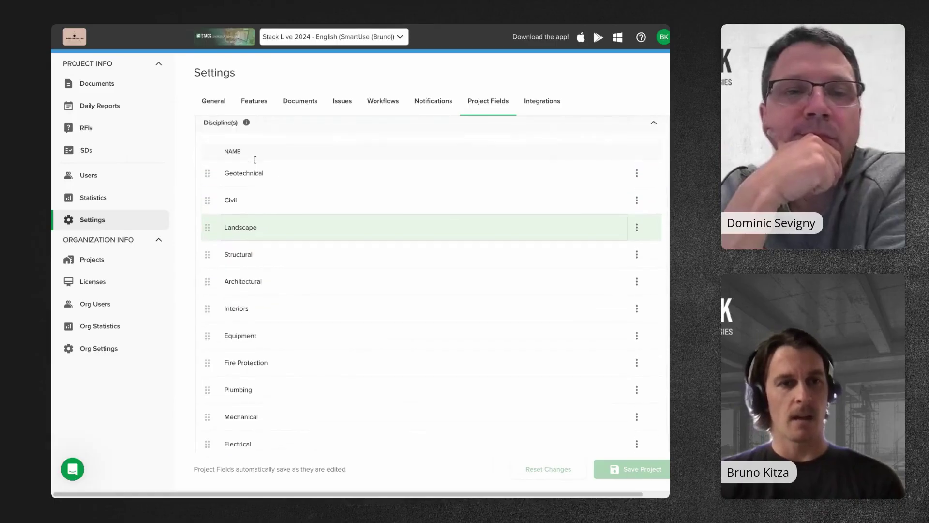
pyautogui.scroll(-2, 254, 222)
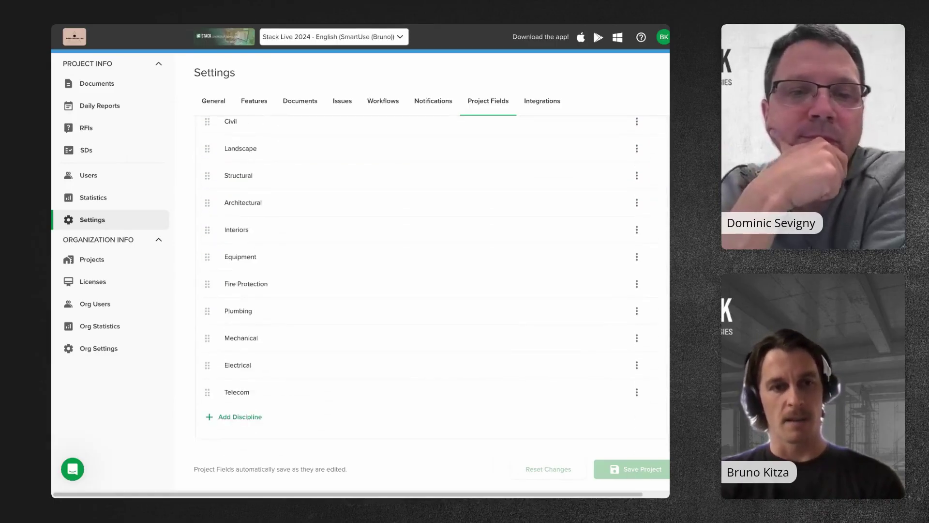
# Add a discipline named Dom HVAC at the end of the Discipline(s) list and save the project
pyautogui.click(244, 421)
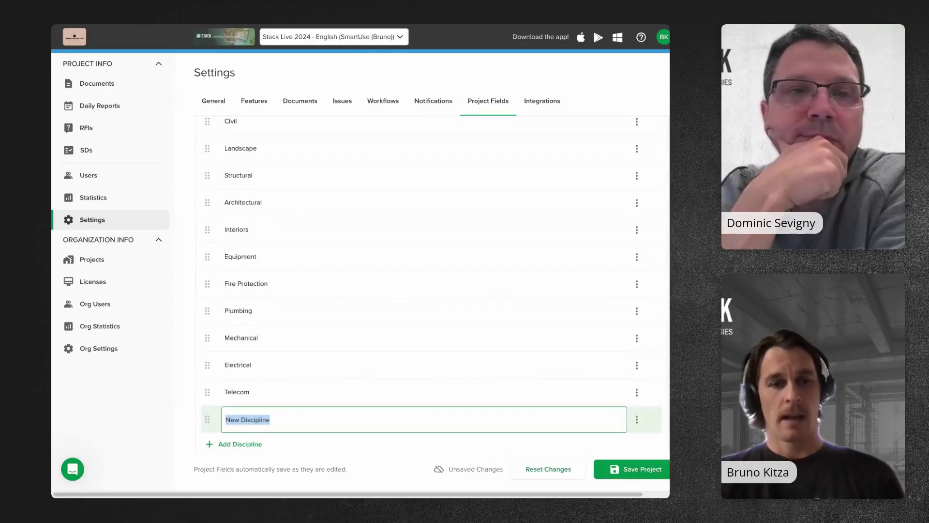
pyautogui.doubleClick(284, 418)
pyautogui.press('Right')
pyautogui.hotkey('ctrl', 'shift', 'Left')
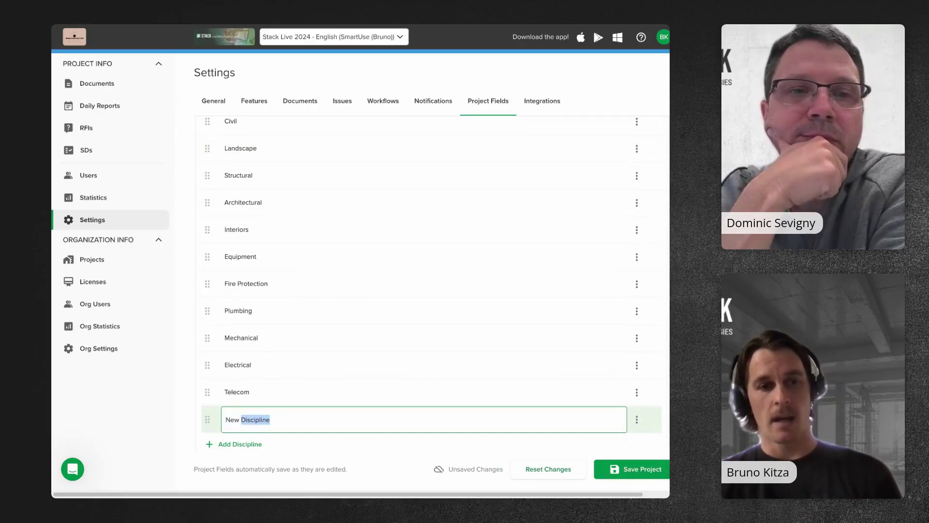
pyautogui.press('Right')
pyautogui.press('BackSpace')
pyautogui.press('BackSpace')
pyautogui.press('BackSpace')
pyautogui.press('BackSpace')
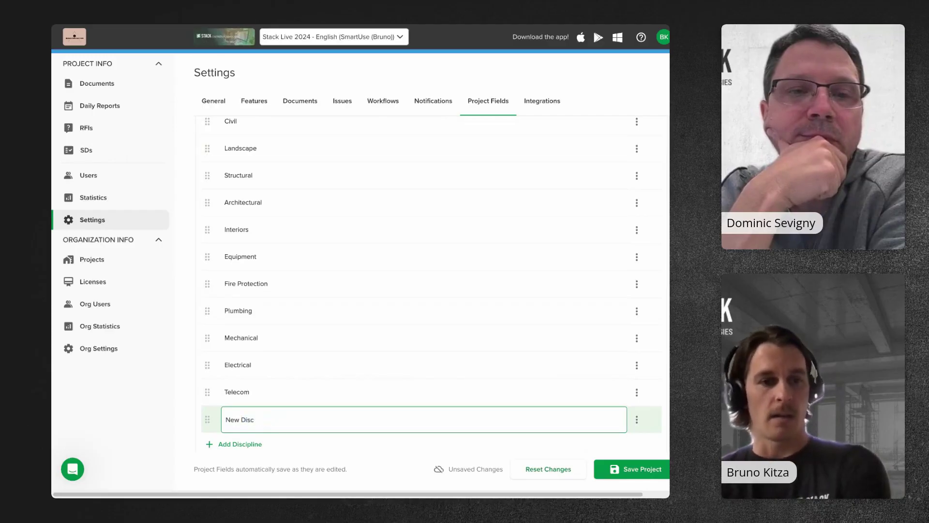
pyautogui.press('BackSpace')
pyautogui.press('BackSpace')
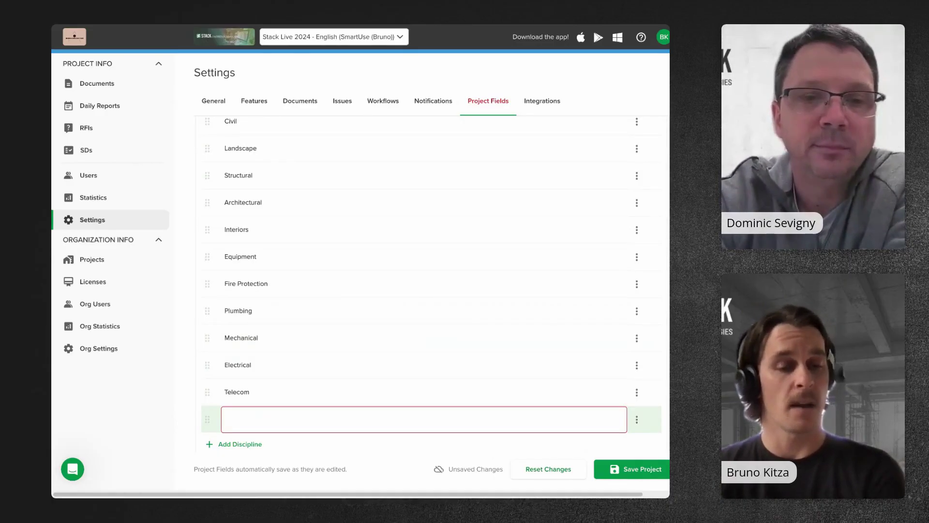
pyautogui.write('Dom H')
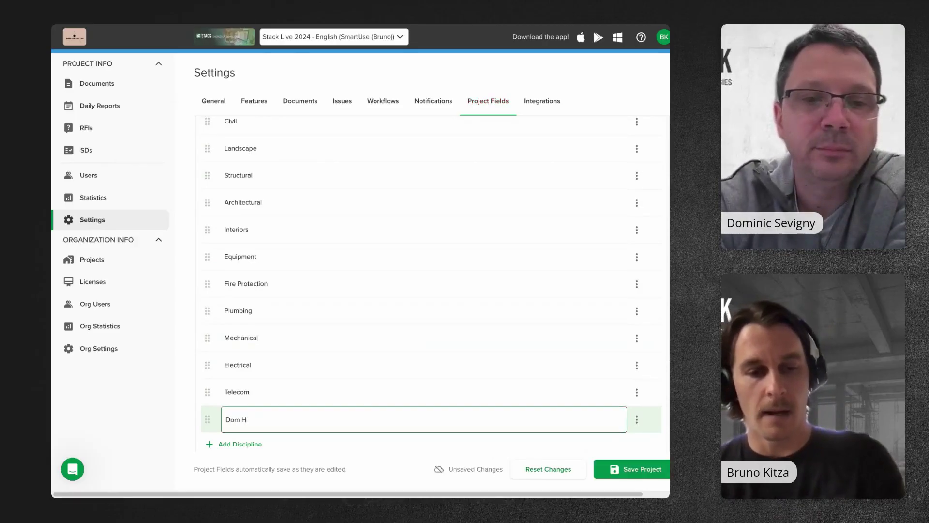
pyautogui.write('VAC')
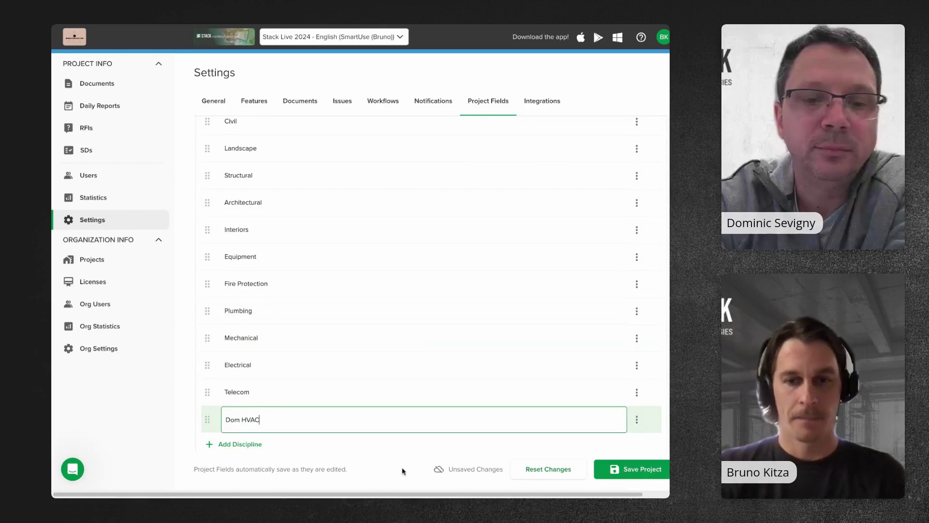
pyautogui.click(629, 476)
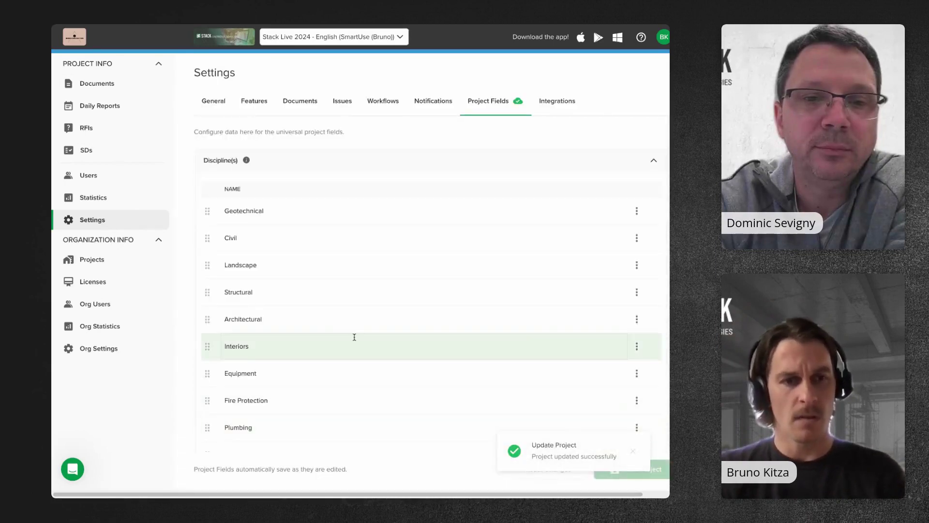
pyautogui.scroll(-3, 353, 309)
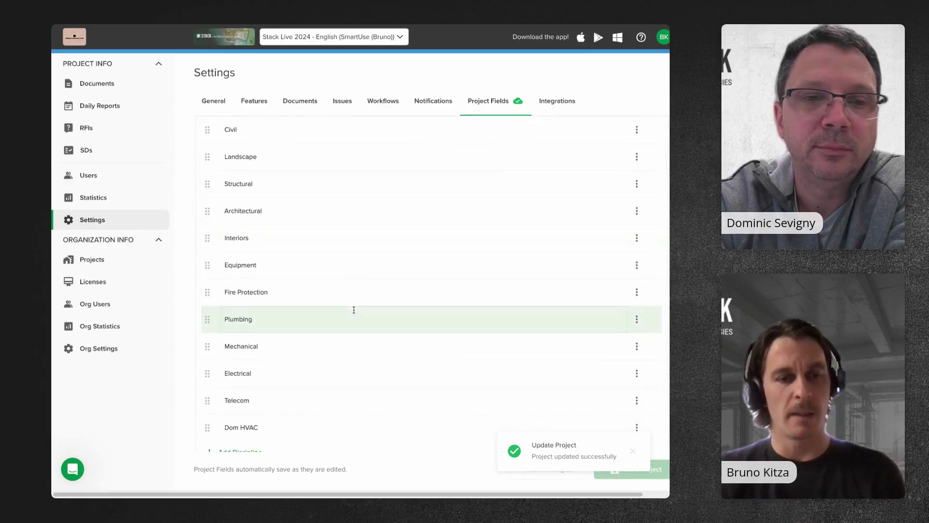
pyautogui.scroll(-2, 354, 310)
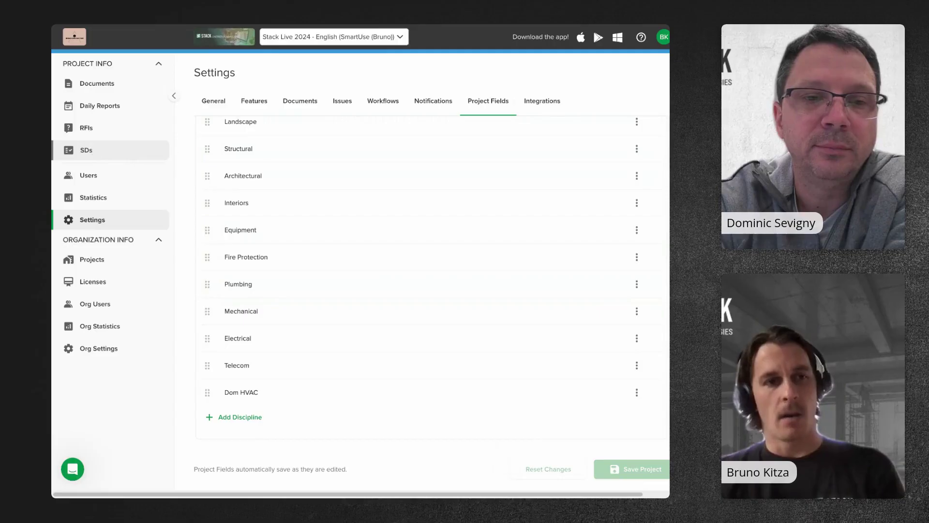
# Create a new SD and look through its available status options without changing the status
pyautogui.click(86, 150)
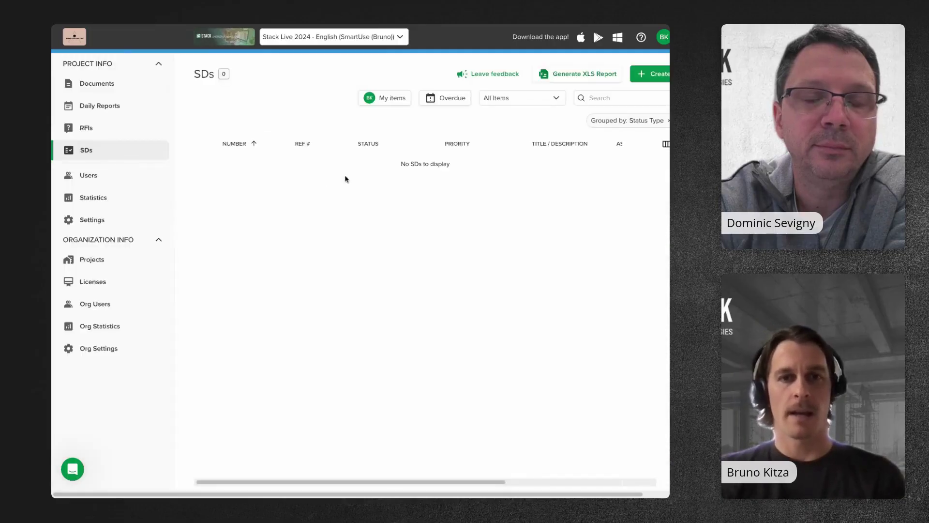
pyautogui.click(652, 77)
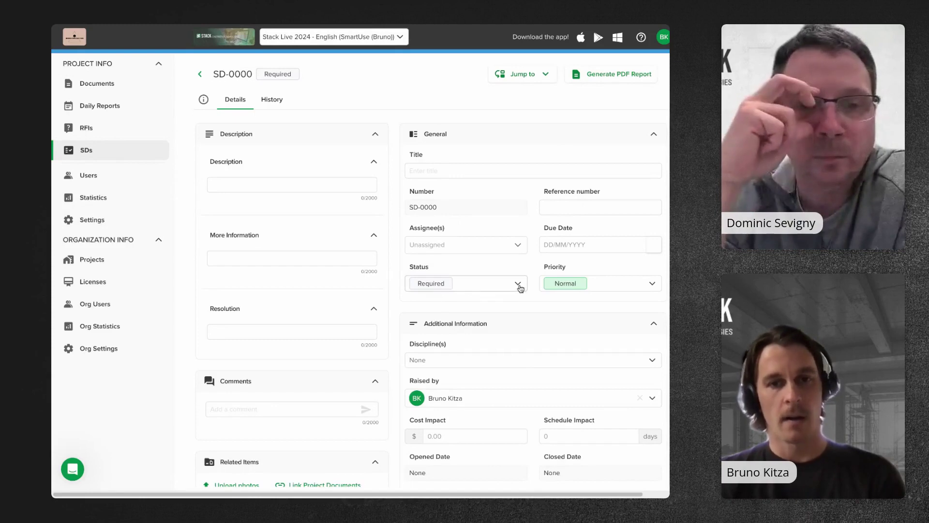
pyautogui.click(519, 286)
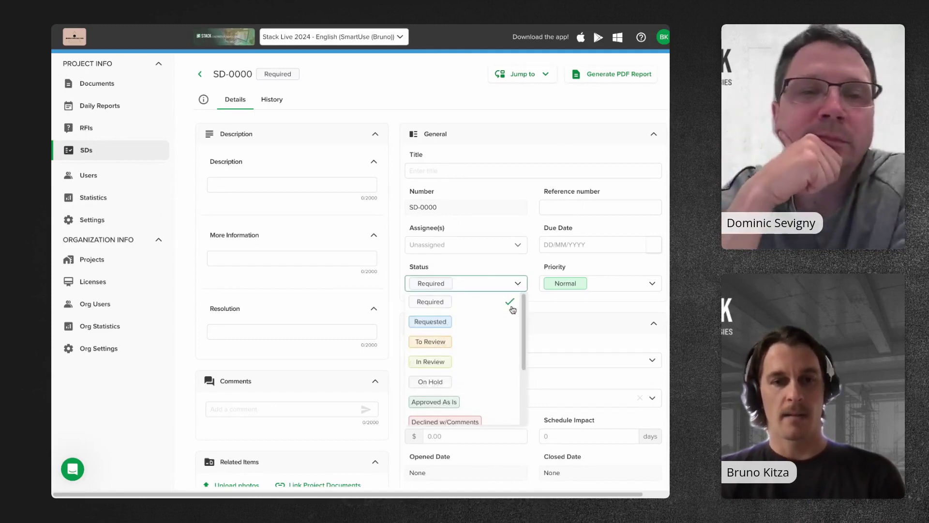
pyautogui.scroll(-1, 498, 356)
pyautogui.scroll(-4, 498, 356)
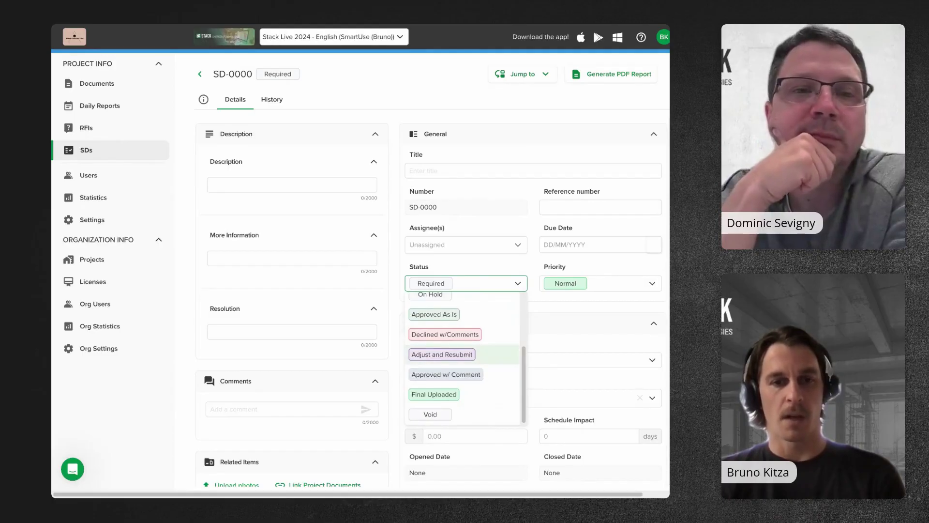
pyautogui.scroll(5, 499, 358)
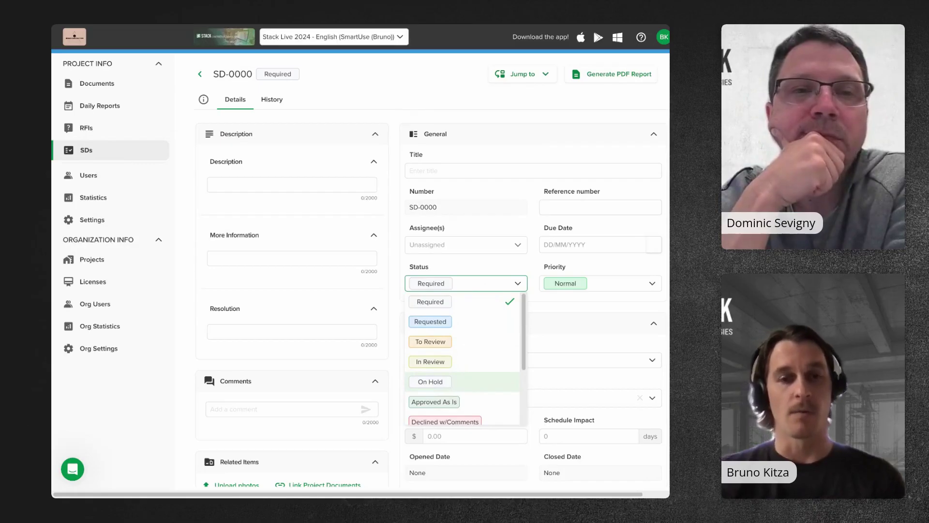
pyautogui.click(460, 177)
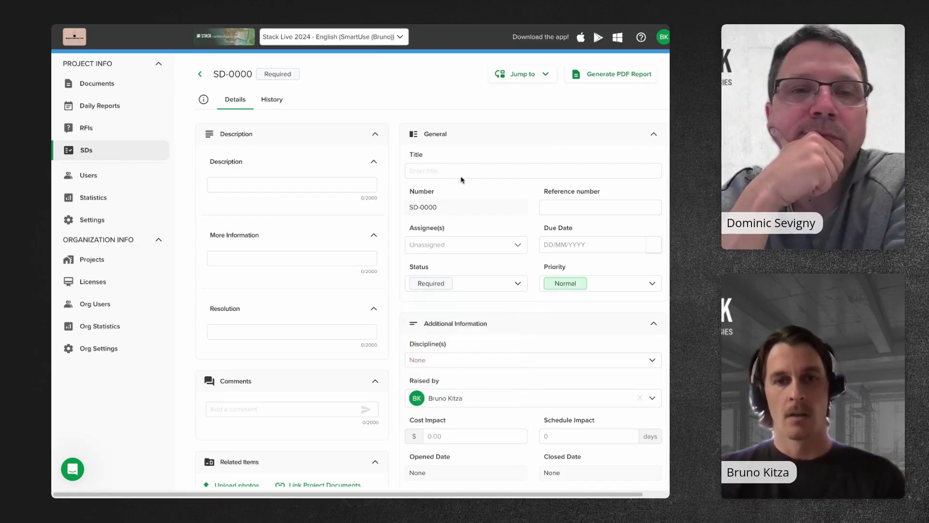
# Title the new SD Compressor
pyautogui.click(421, 171)
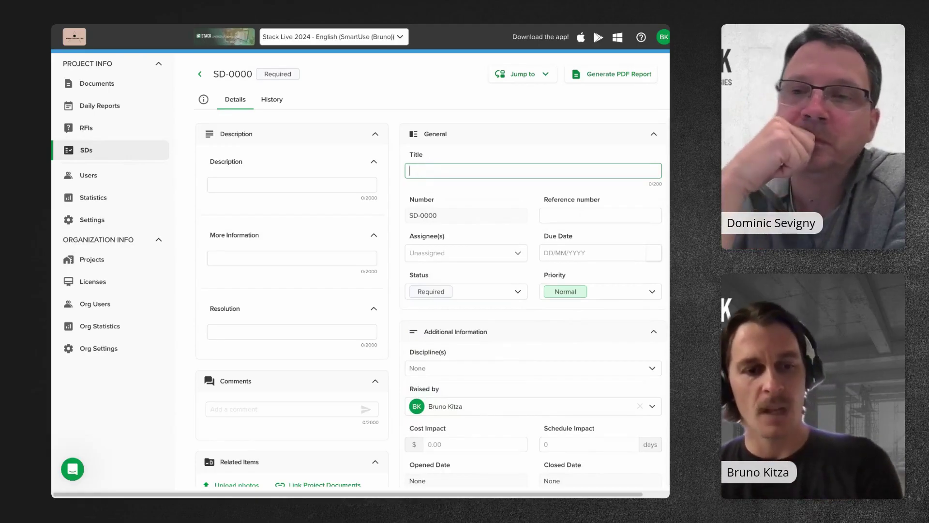
pyautogui.write('C')
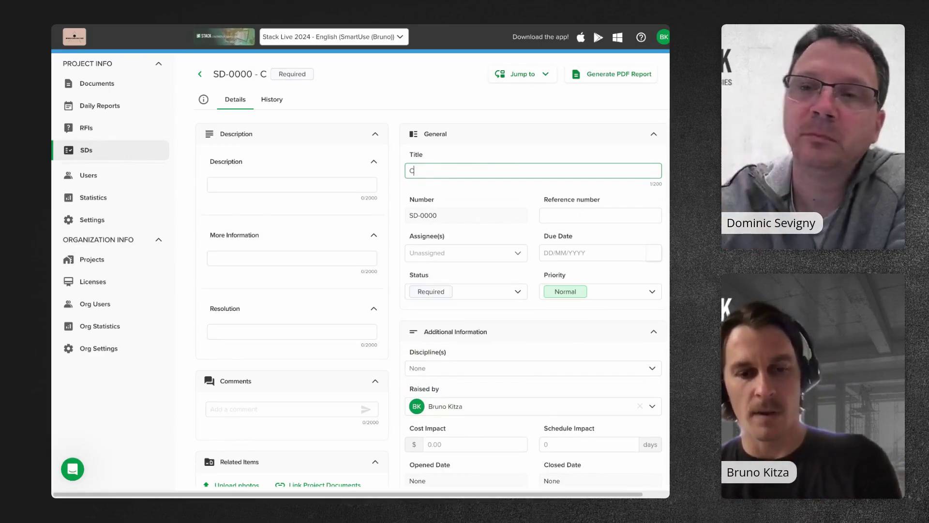
pyautogui.write('ompresso')
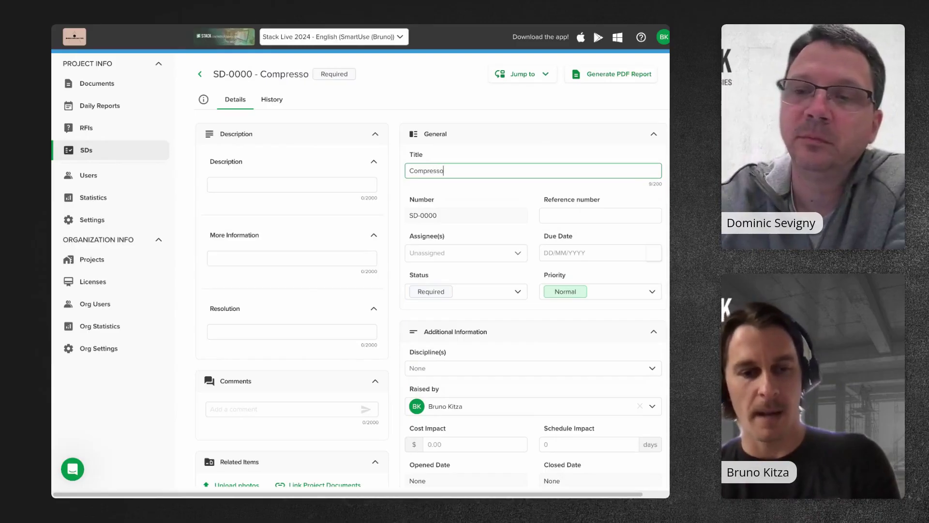
pyautogui.write('r')
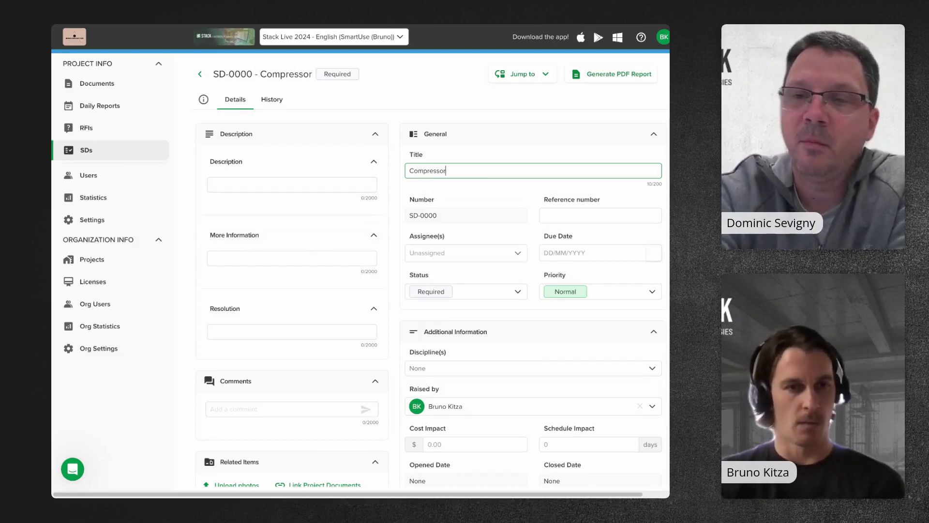
# Assign the Compressor SD to the third project user in the assignee list
pyautogui.scroll(-1, 358, 243)
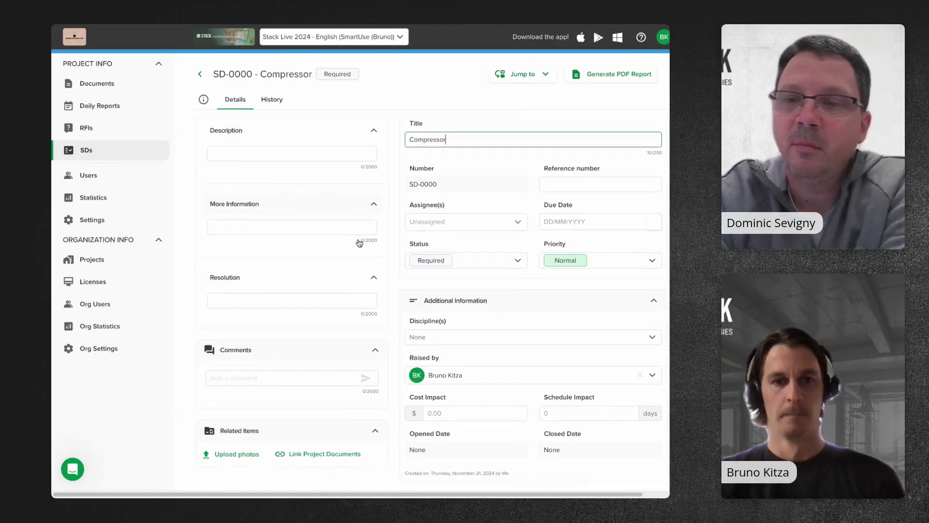
pyautogui.click(435, 223)
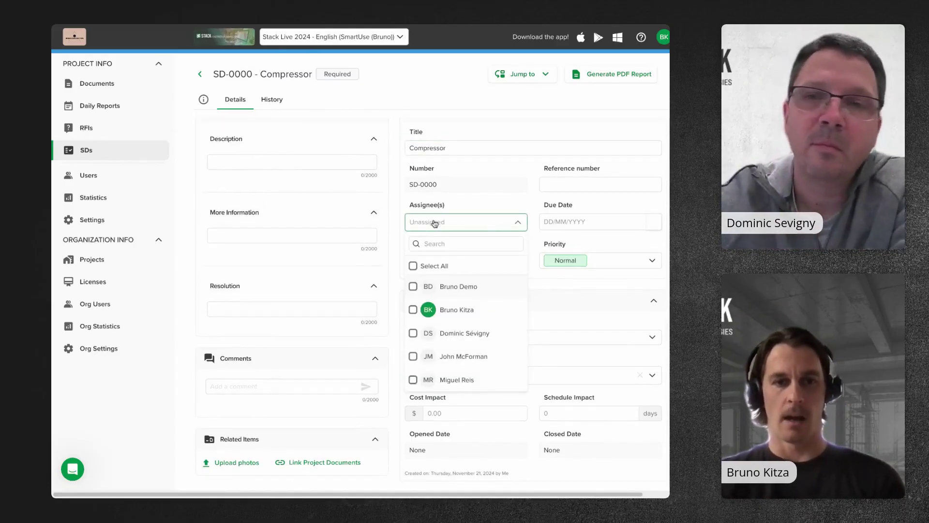
pyautogui.click(414, 334)
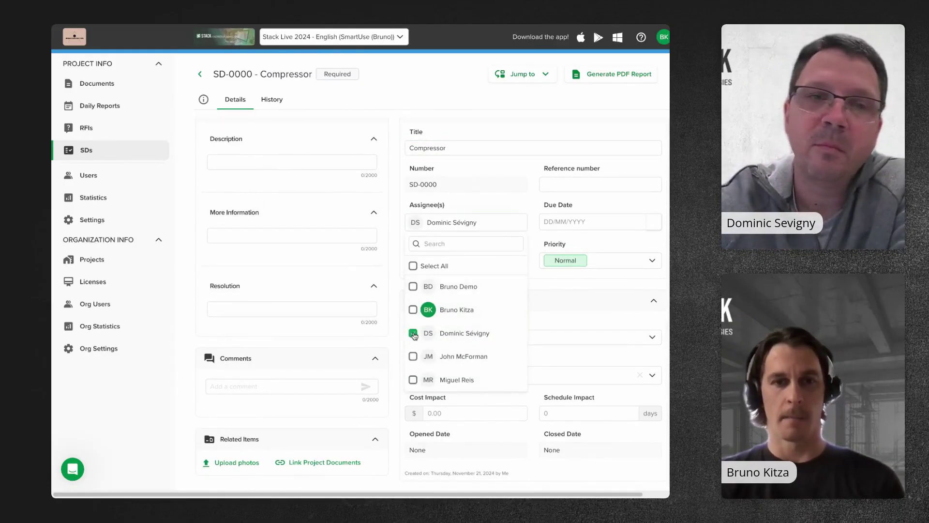
pyautogui.click(536, 271)
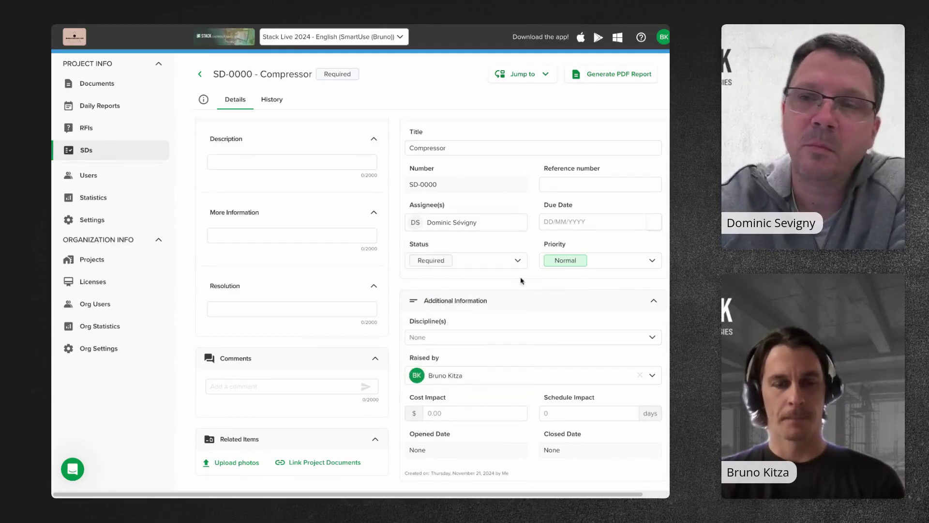
# Set the Compressor SD's disciplines to Mechanical and Dom HVAC
pyautogui.click(435, 341)
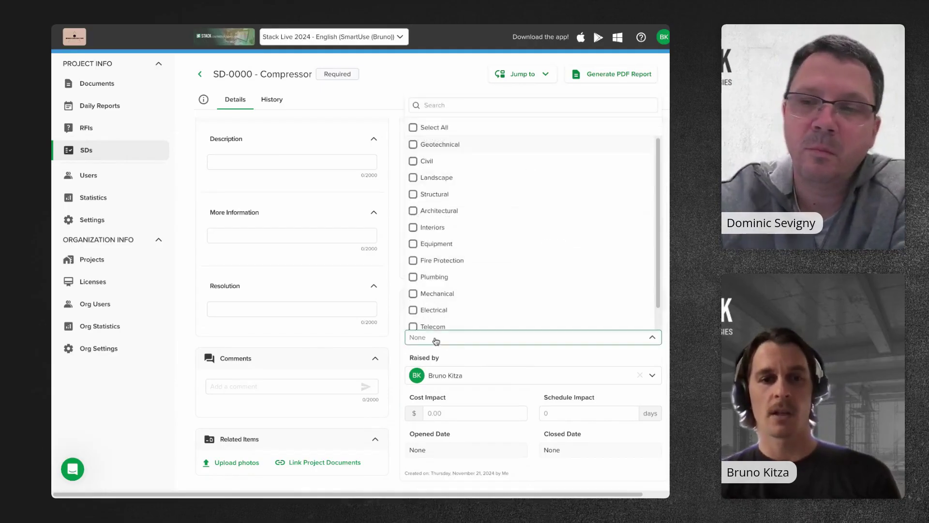
pyautogui.click(413, 294)
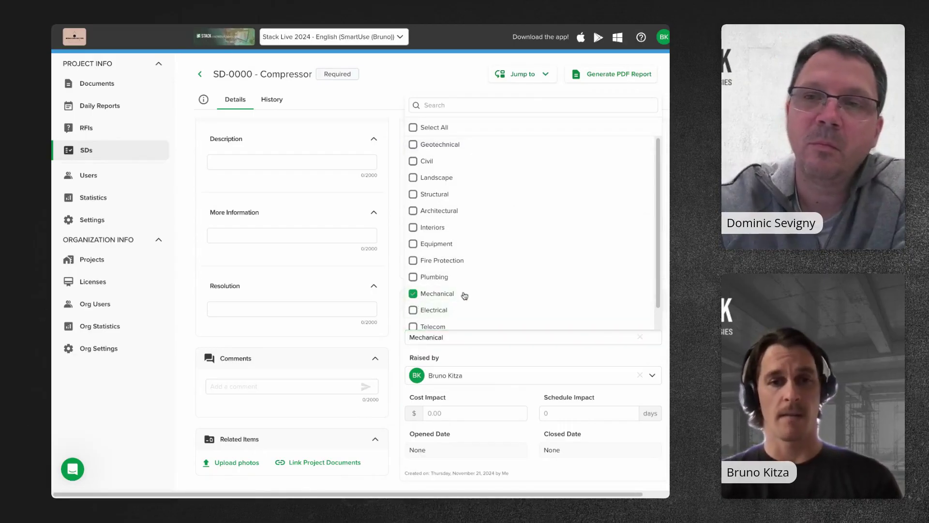
pyautogui.scroll(-1, 464, 295)
pyautogui.scroll(-1, 436, 312)
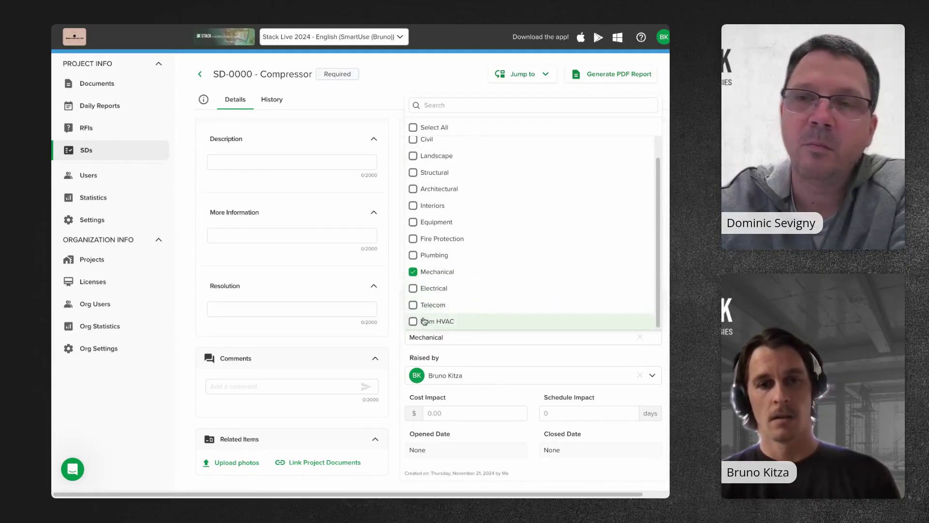
pyautogui.click(414, 322)
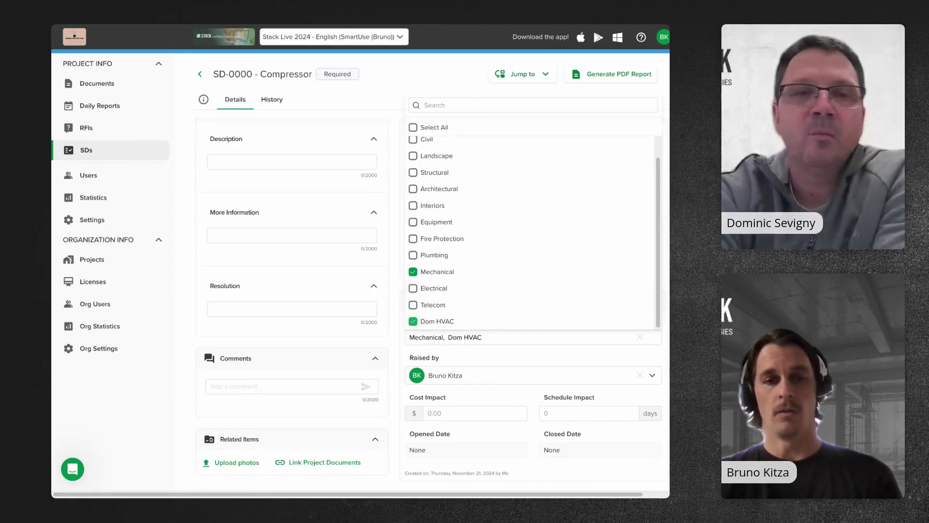
pyautogui.click(497, 359)
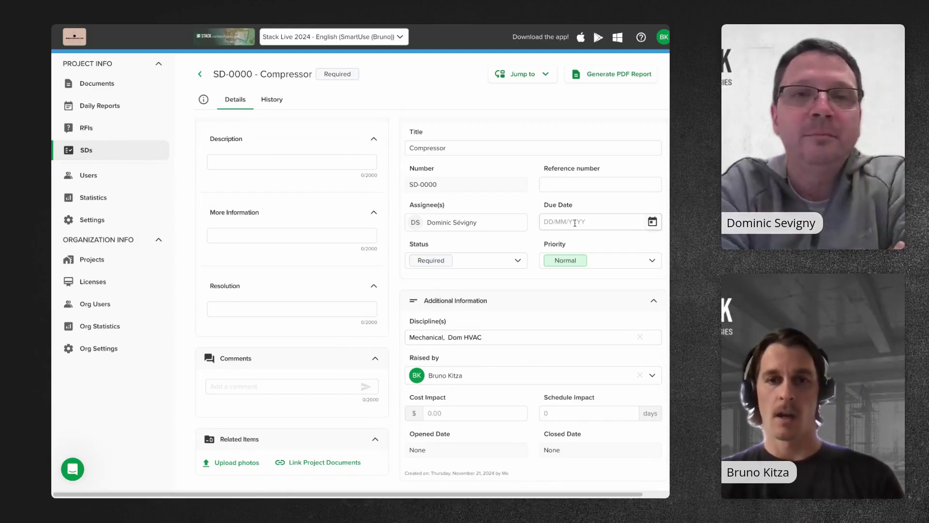
# Set the Compressor SD's due date to 11/29/2024 and its status to Requested
pyautogui.click(575, 223)
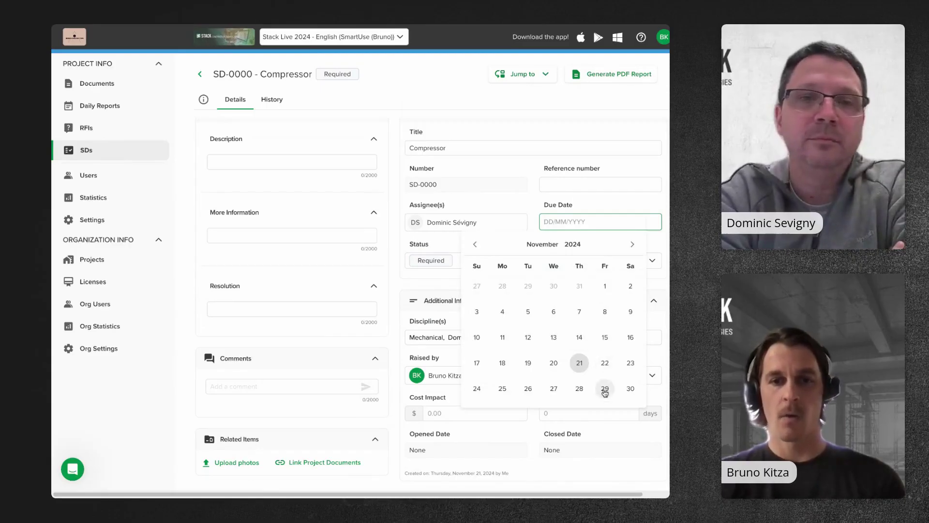
pyautogui.click(604, 390)
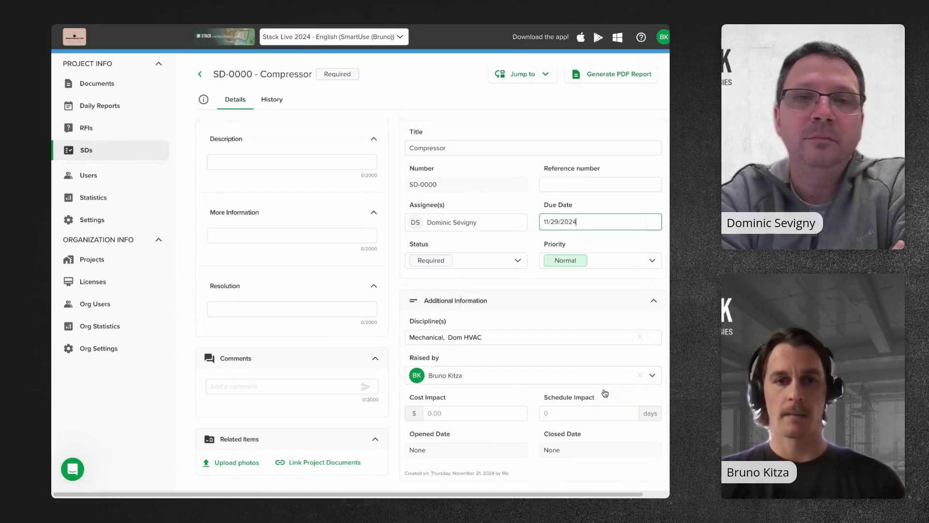
pyautogui.click(549, 285)
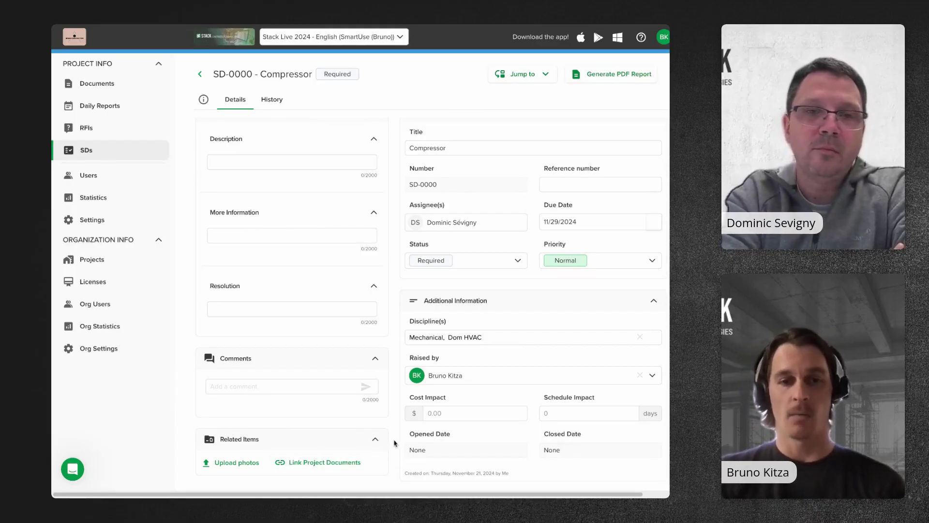
pyautogui.click(462, 264)
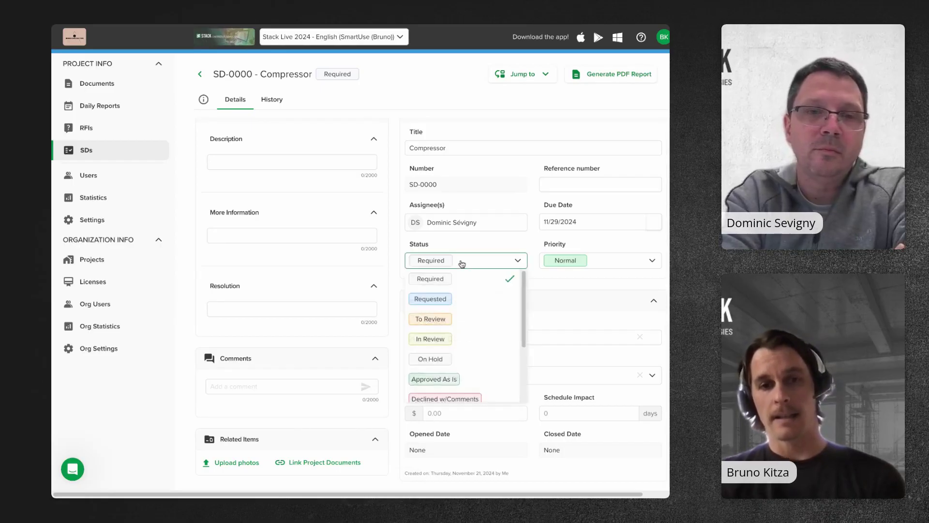
pyautogui.click(518, 300)
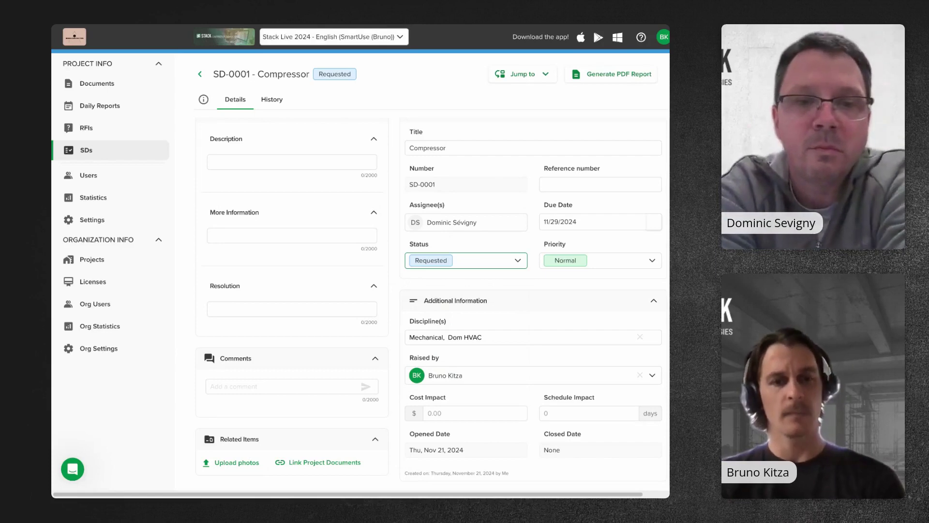
# Link the 15-Mechanical document from the In progress - DO NOT USE shop drawings folder to the Compressor SD
pyautogui.click(334, 463)
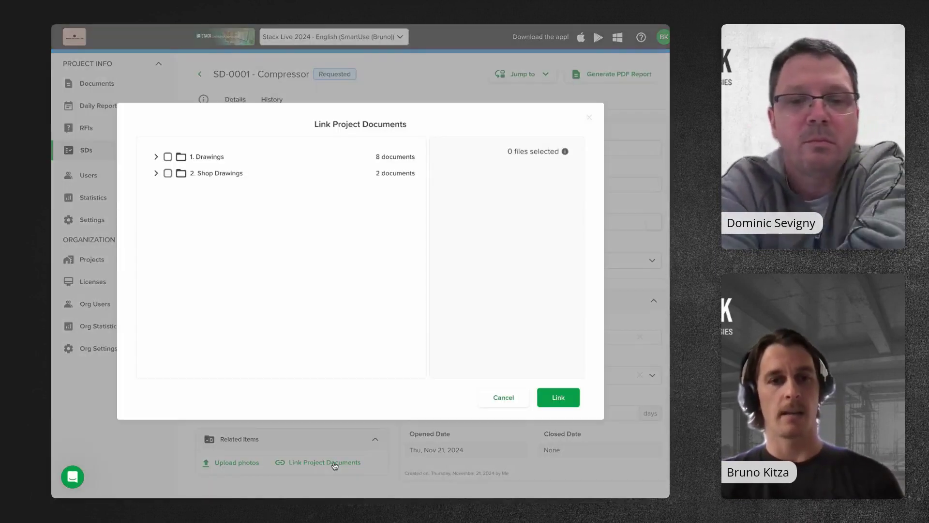
pyautogui.click(156, 173)
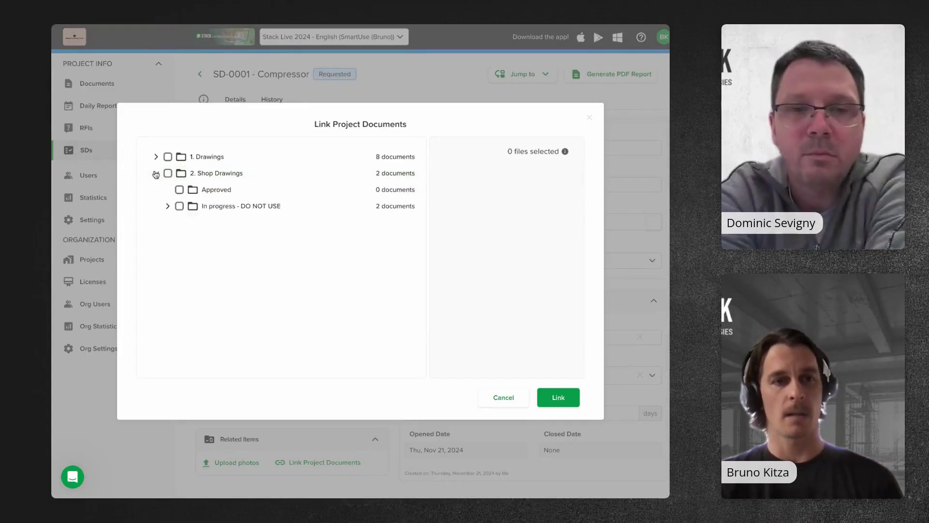
pyautogui.click(167, 206)
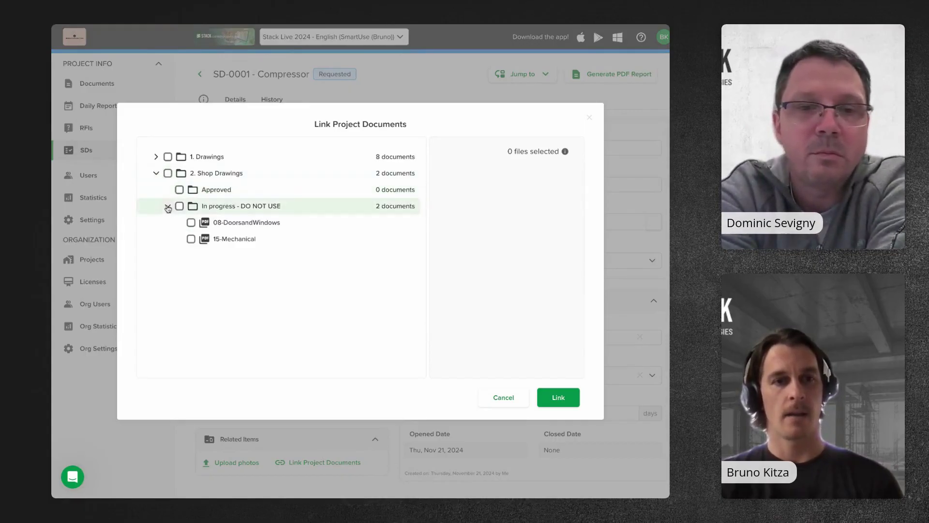
pyautogui.click(230, 239)
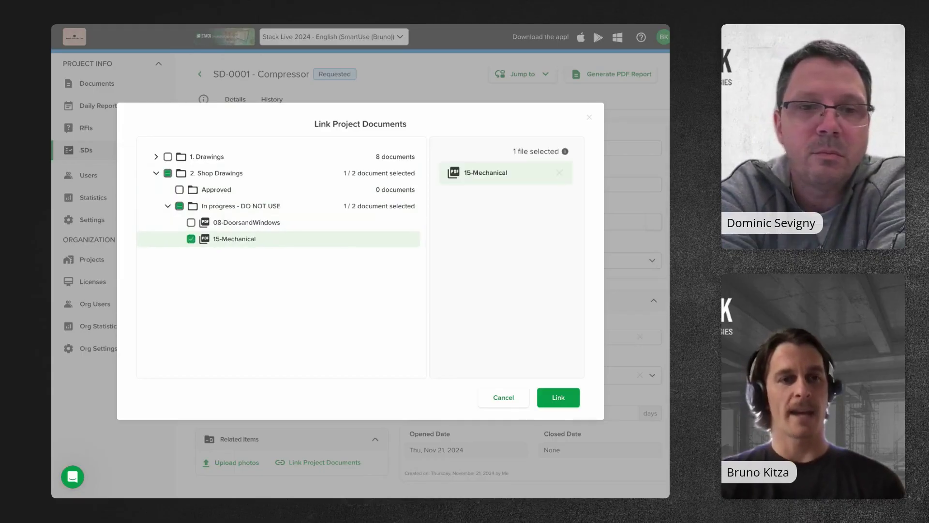
pyautogui.click(561, 404)
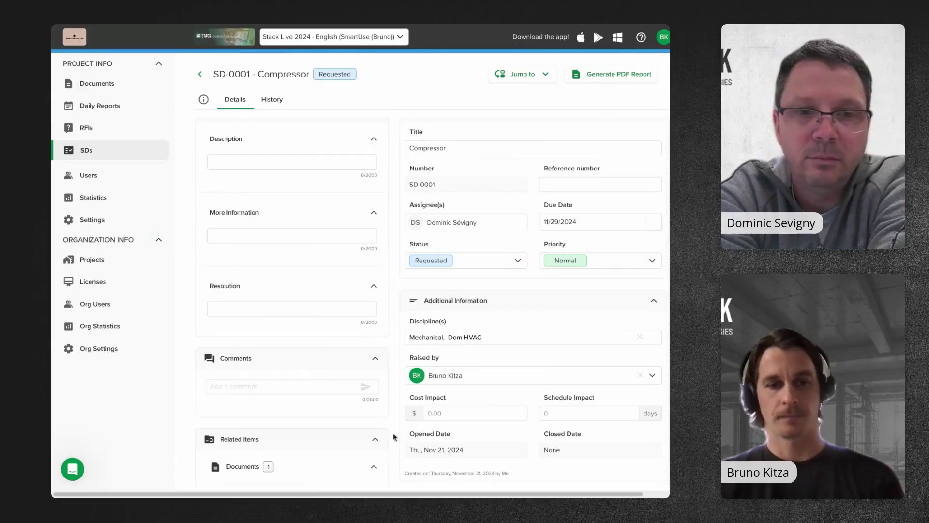
pyautogui.scroll(-3, 388, 439)
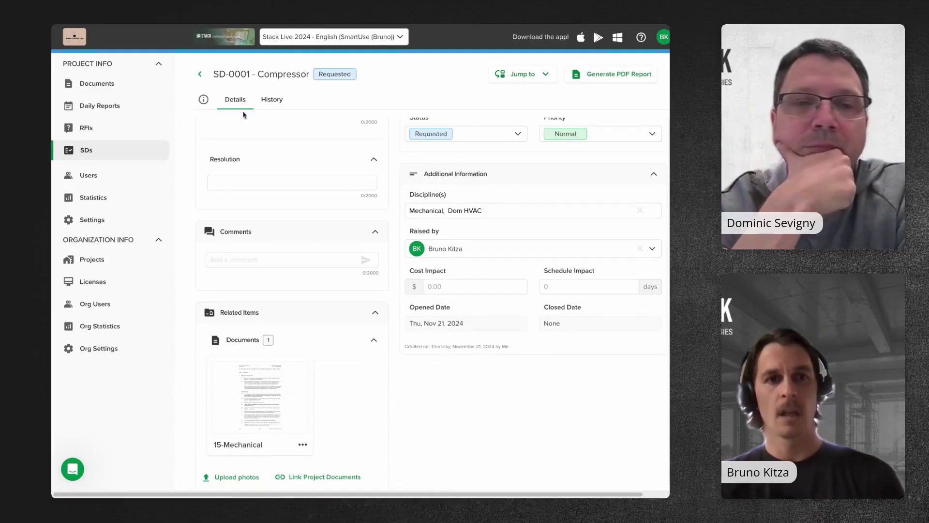
# Return to the SDs list and add the Discipline(s) column to the table
pyautogui.click(200, 75)
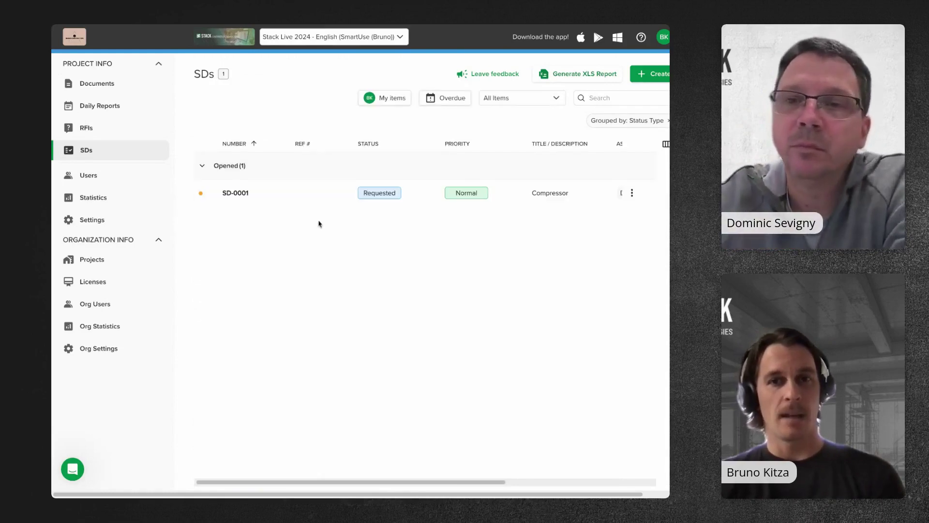
pyautogui.hscroll(2, 401, 238)
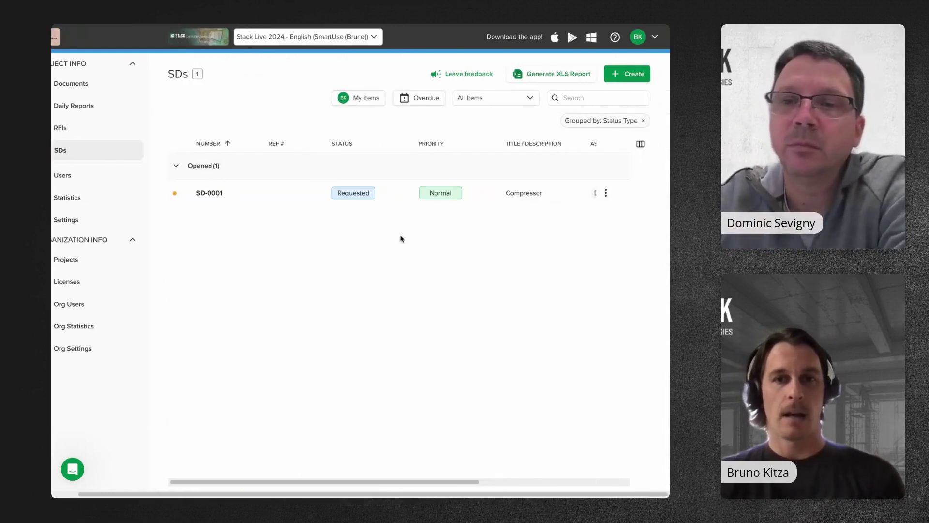
pyautogui.click(641, 145)
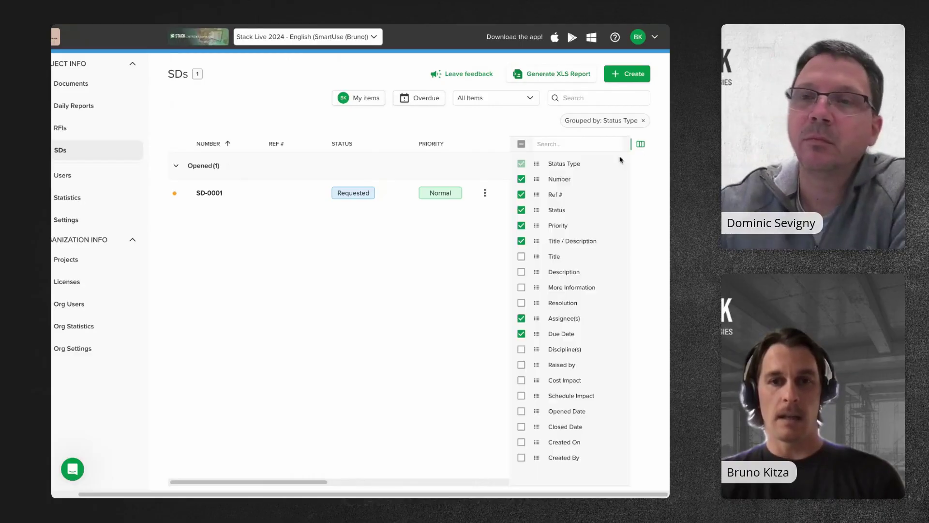
pyautogui.click(521, 350)
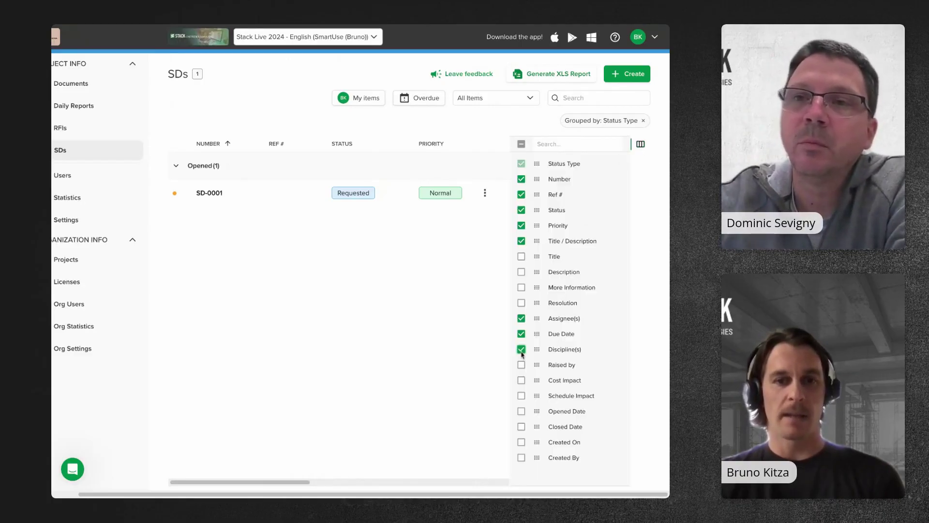
pyautogui.click(640, 144)
pyautogui.hscroll(10, 576, 165)
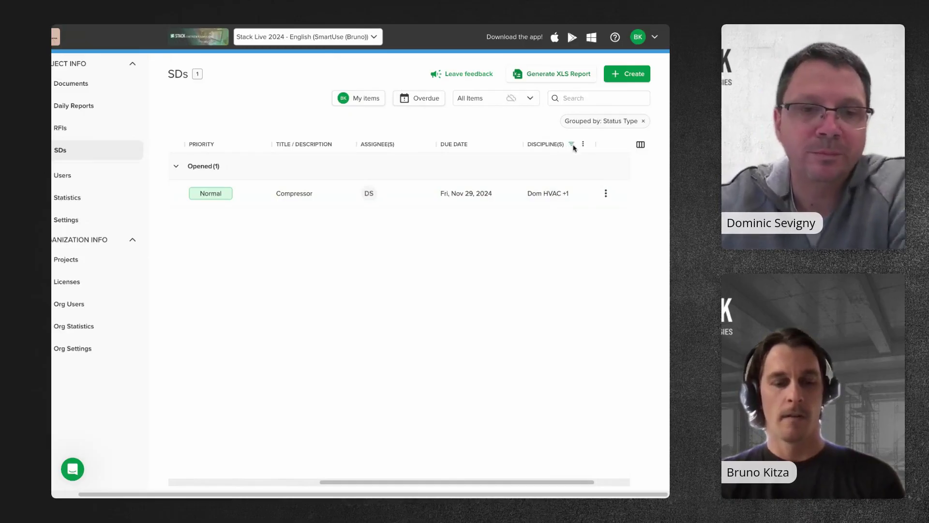
# Filter the SDs list to the Dom HVAC discipline
pyautogui.click(572, 144)
pyautogui.scroll(-1, 566, 218)
pyautogui.scroll(-2, 568, 224)
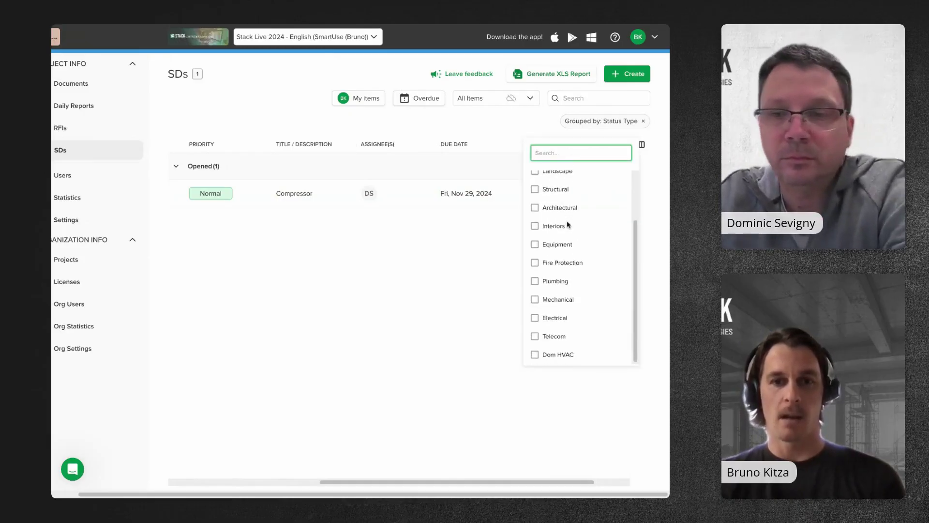
pyautogui.click(534, 354)
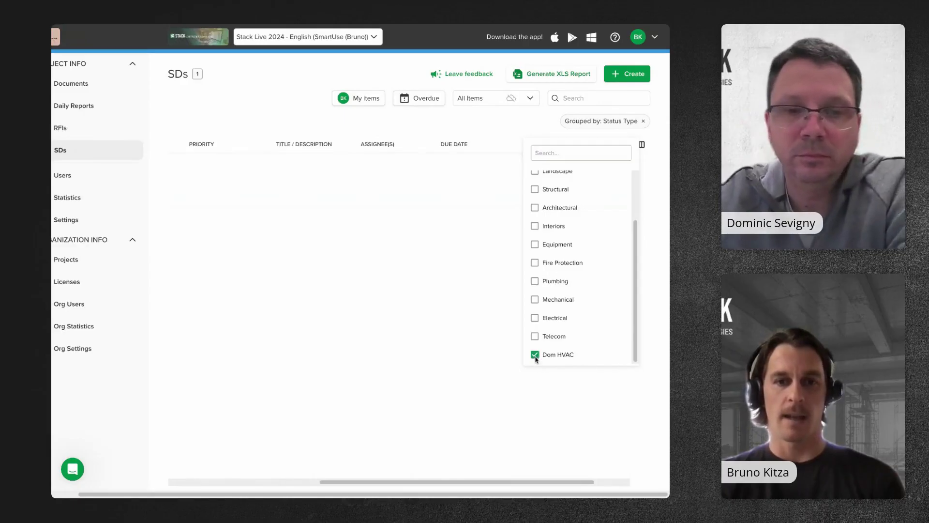
pyautogui.click(479, 341)
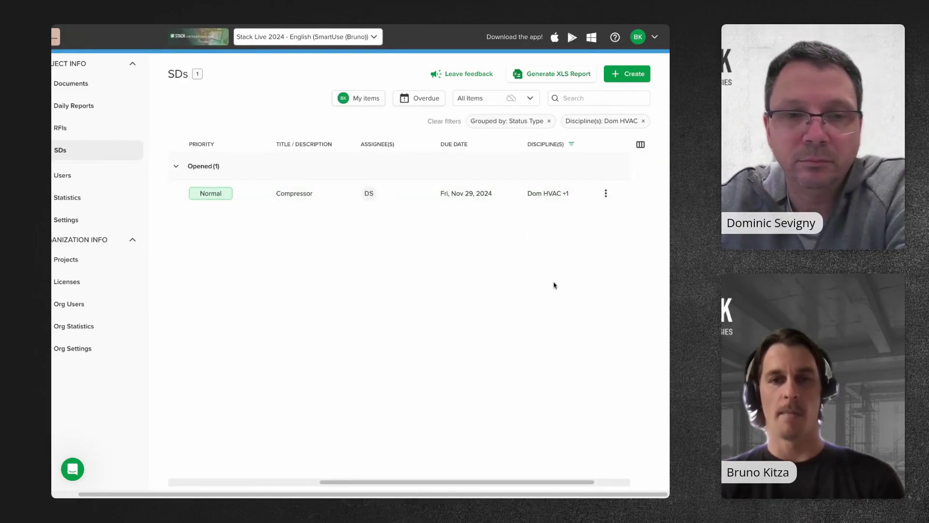
# Review the project settings for the SDs workflow statuses, the notifications and the project disciplines
pyautogui.hscroll(-2, 554, 284)
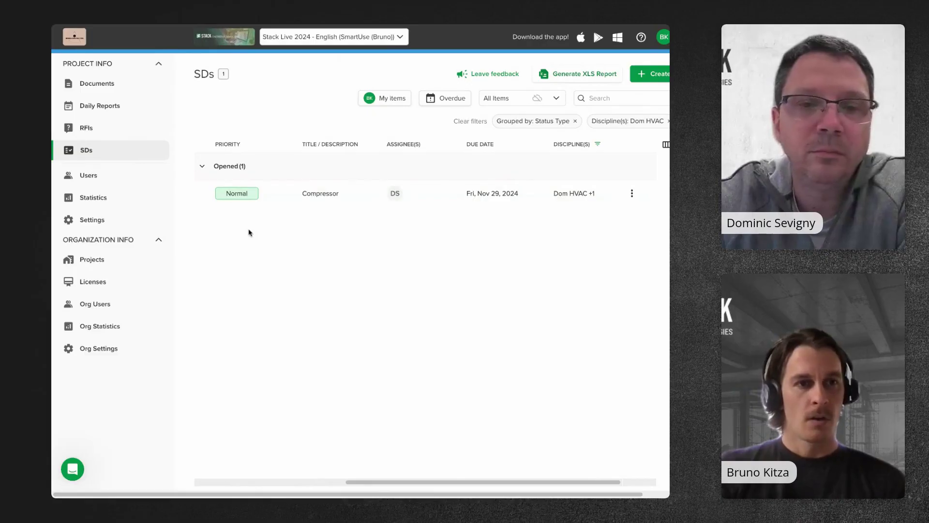
pyautogui.click(92, 220)
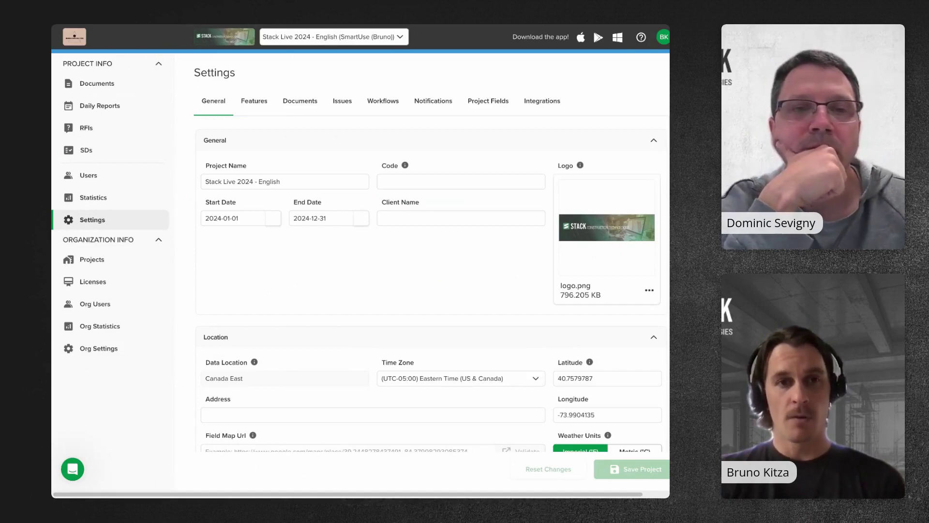
pyautogui.click(345, 107)
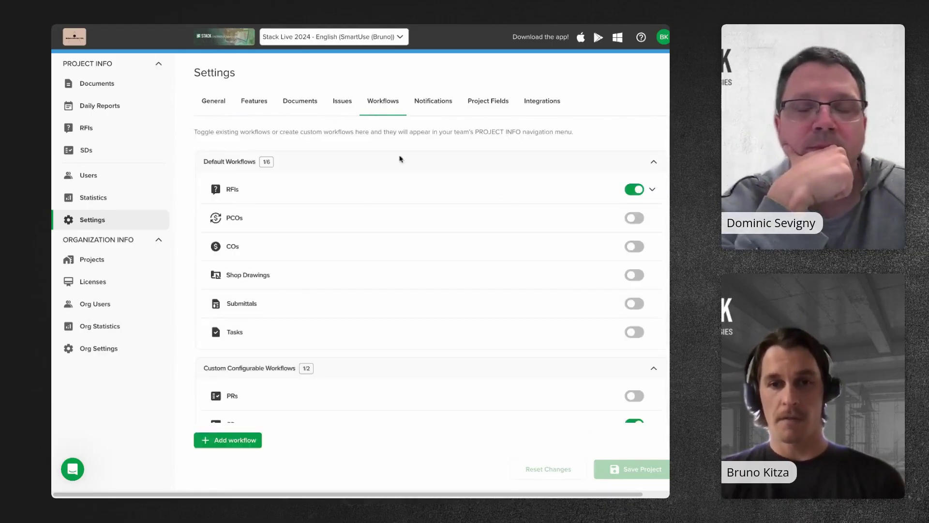
pyautogui.scroll(-1, 411, 276)
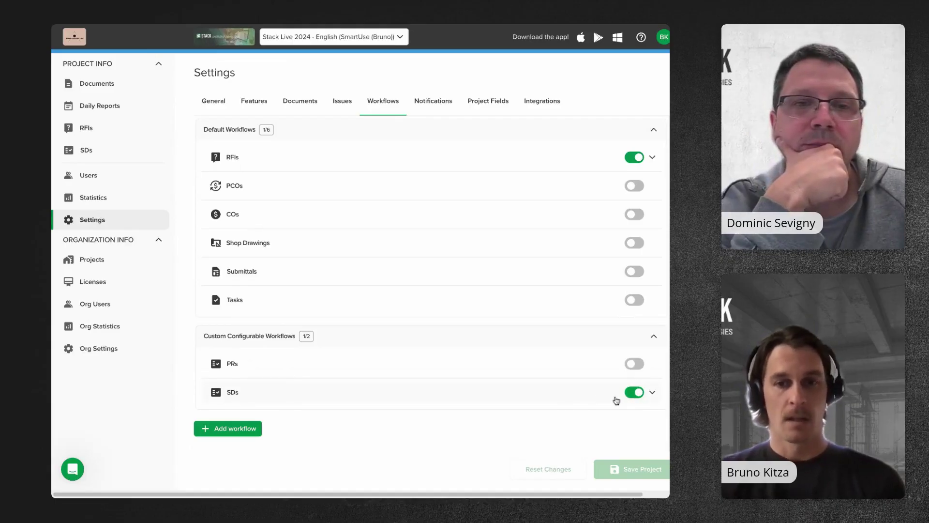
pyautogui.click(652, 394)
pyautogui.scroll(-6, 524, 431)
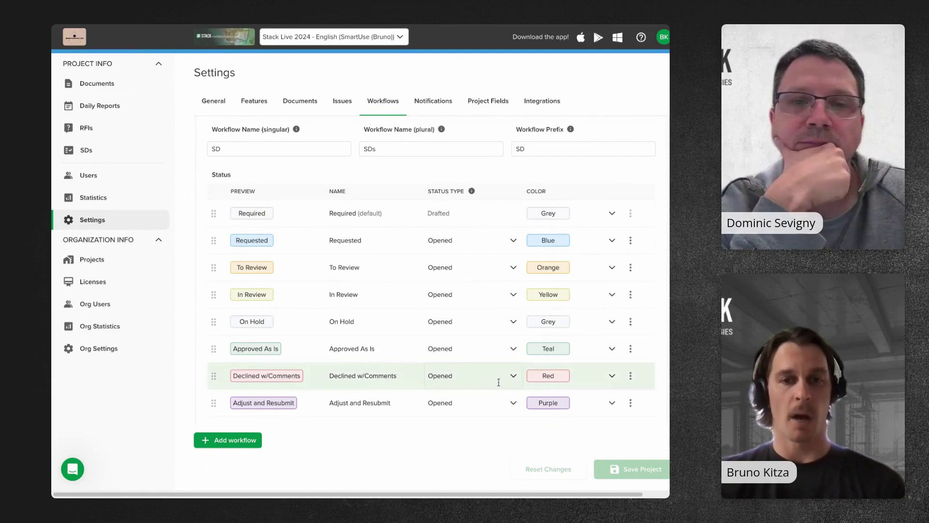
pyautogui.scroll(7, 498, 380)
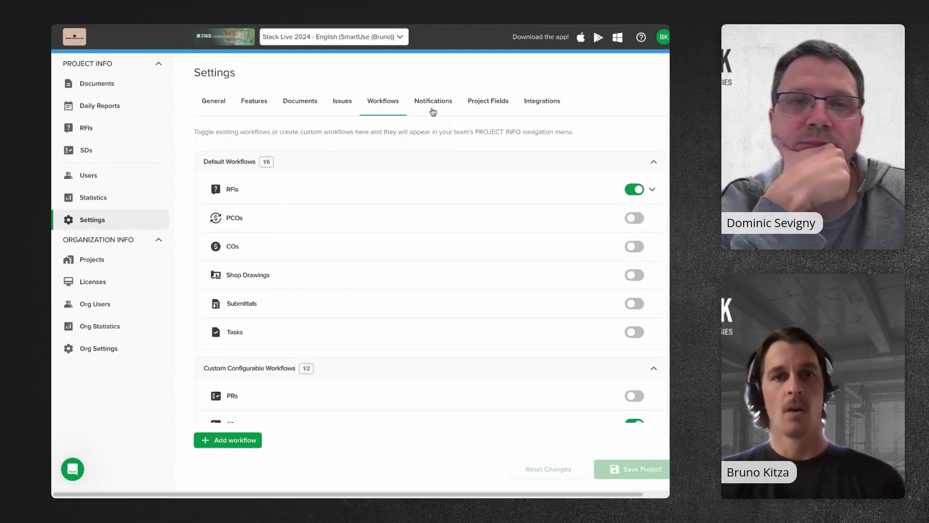
pyautogui.click(433, 111)
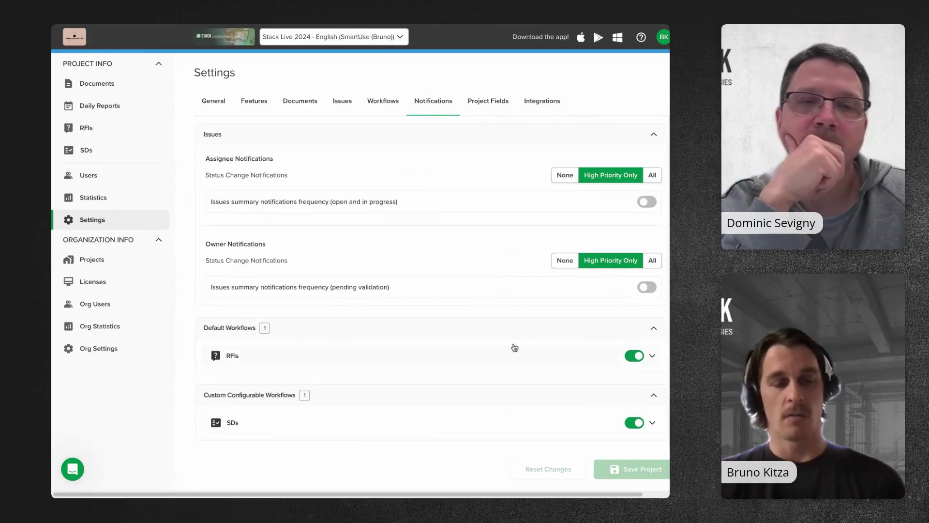
pyautogui.click(491, 104)
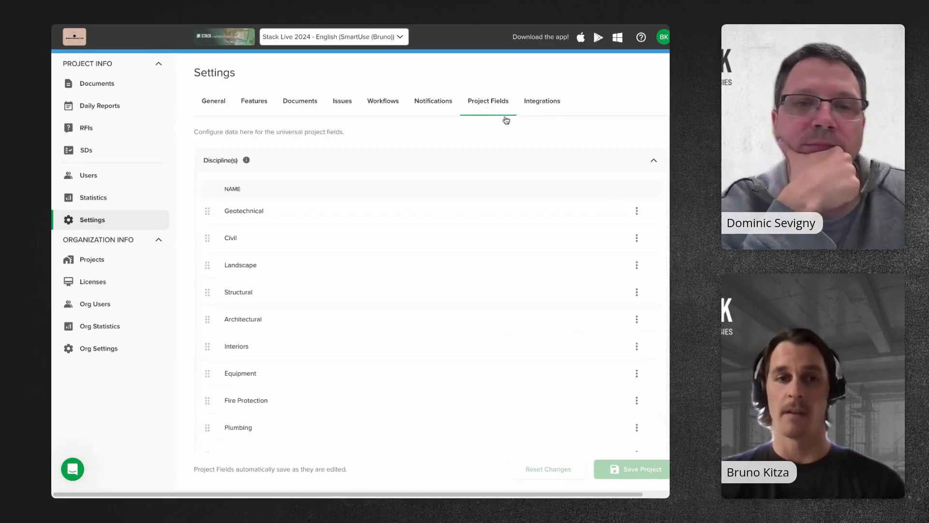
pyautogui.scroll(-5, 338, 292)
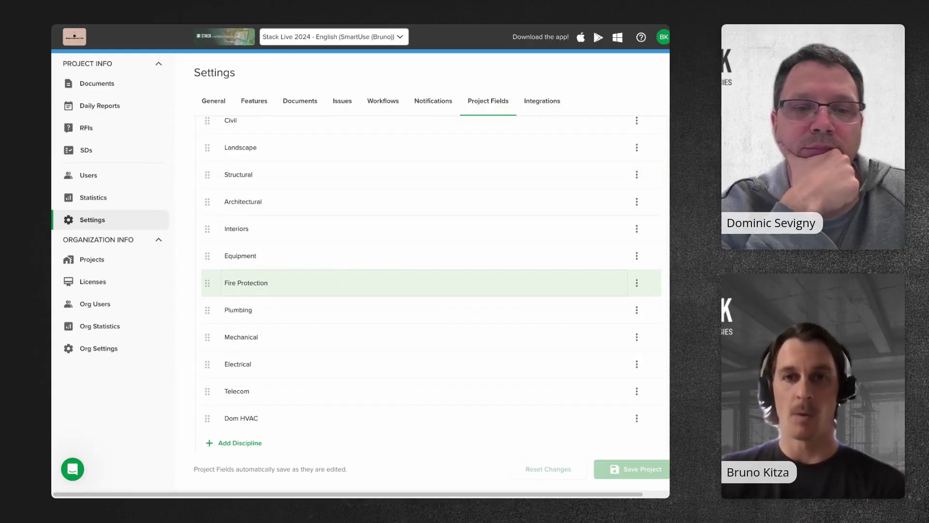
pyautogui.scroll(3, 431, 281)
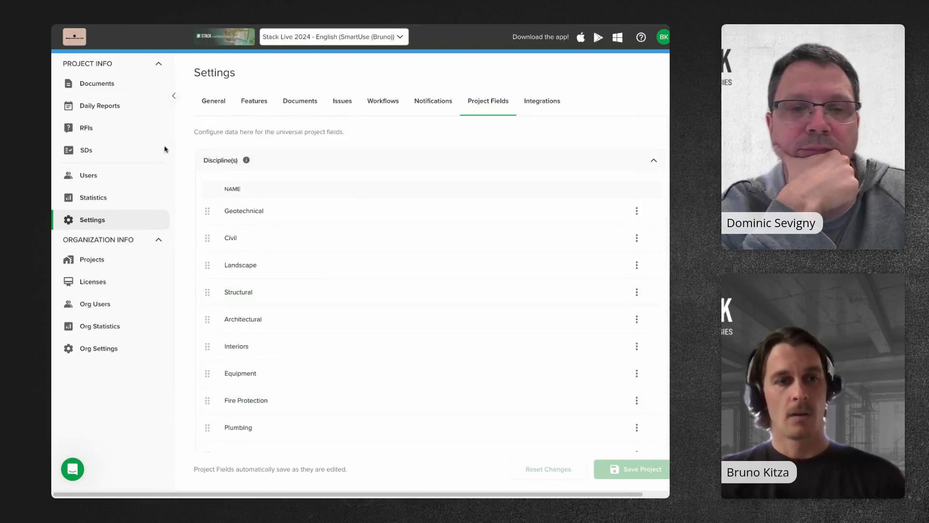
# Go back to the SDs list and look at the available help and support options
pyautogui.click(104, 156)
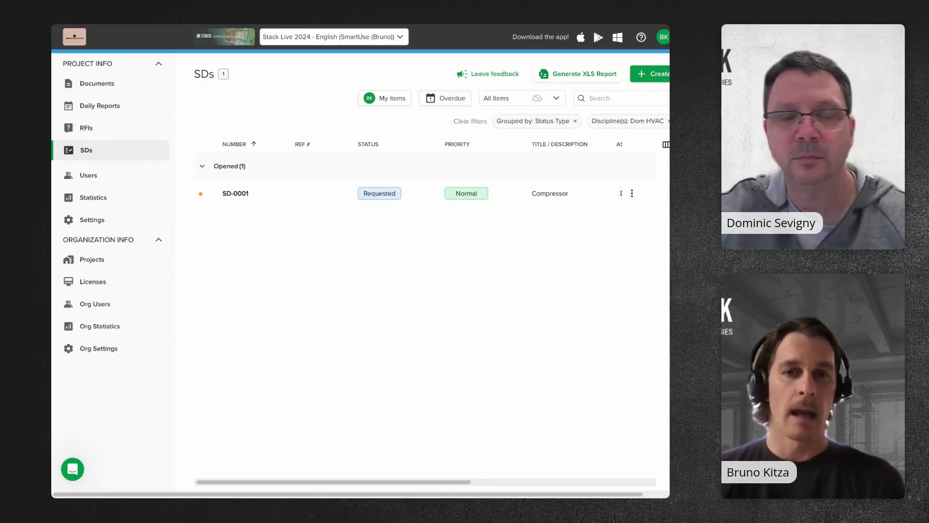
pyautogui.click(641, 38)
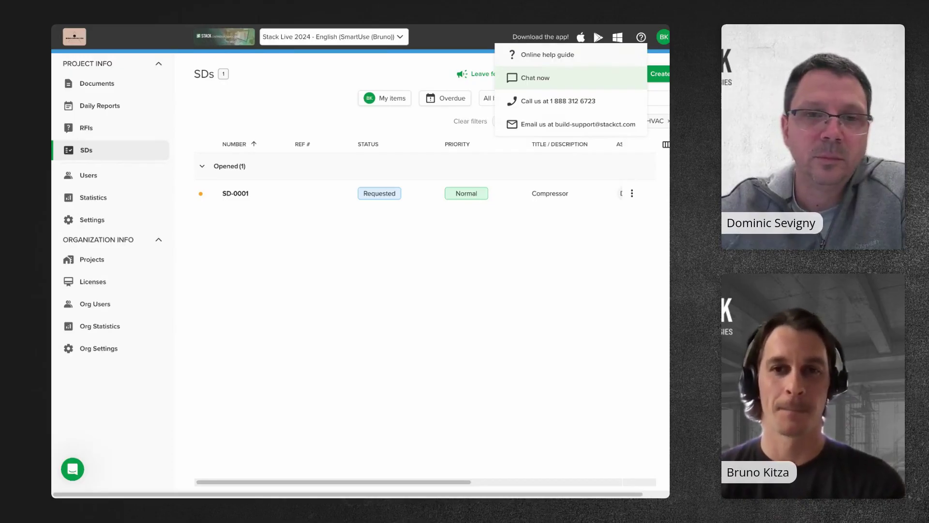
pyautogui.click(553, 267)
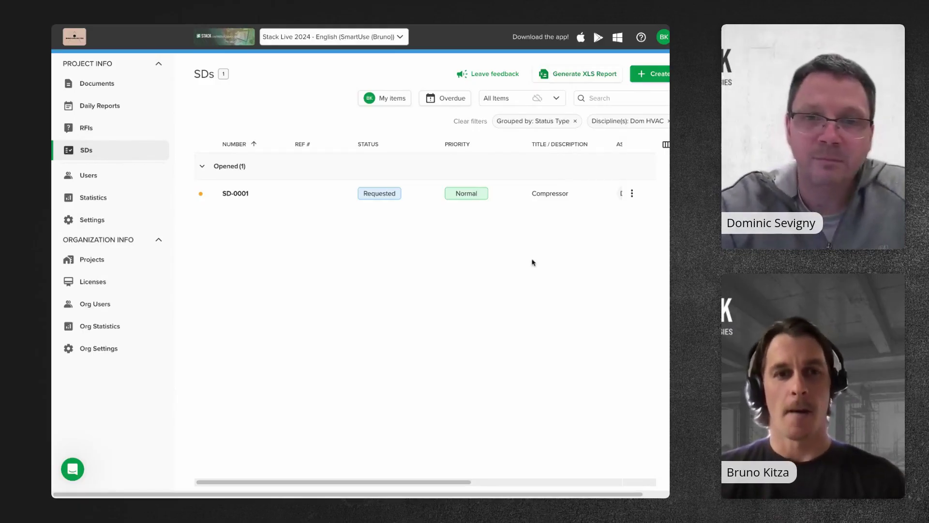
# Open the Compressor SD and replace its assignee with the second project user in the assignee list
pyautogui.click(237, 195)
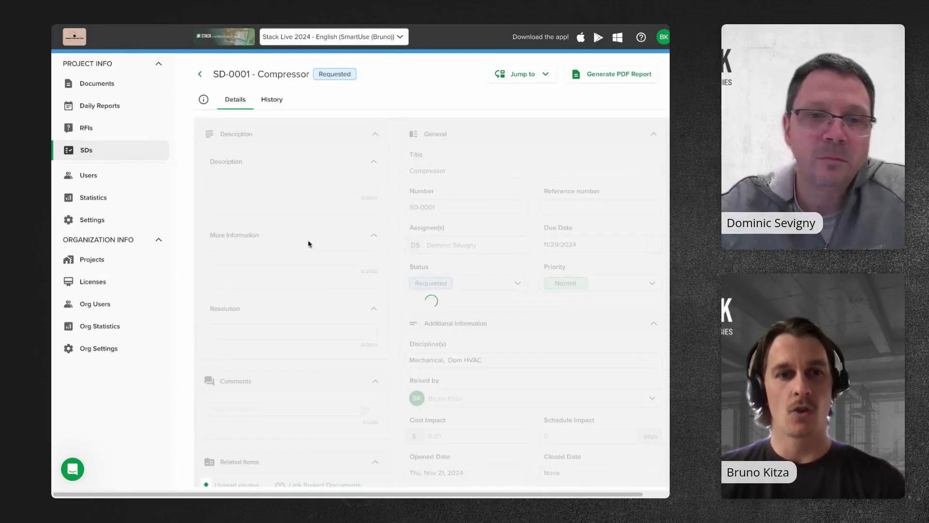
pyautogui.scroll(-5, 354, 369)
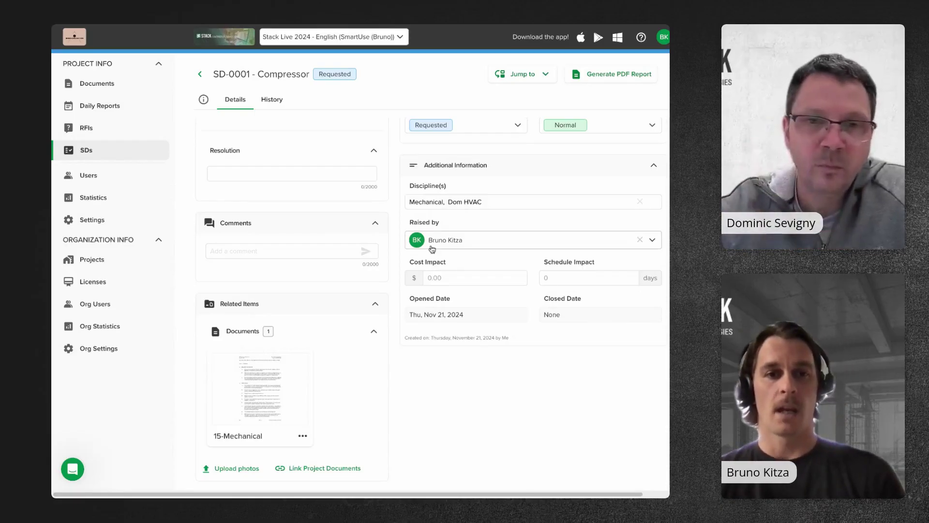
pyautogui.scroll(3, 432, 249)
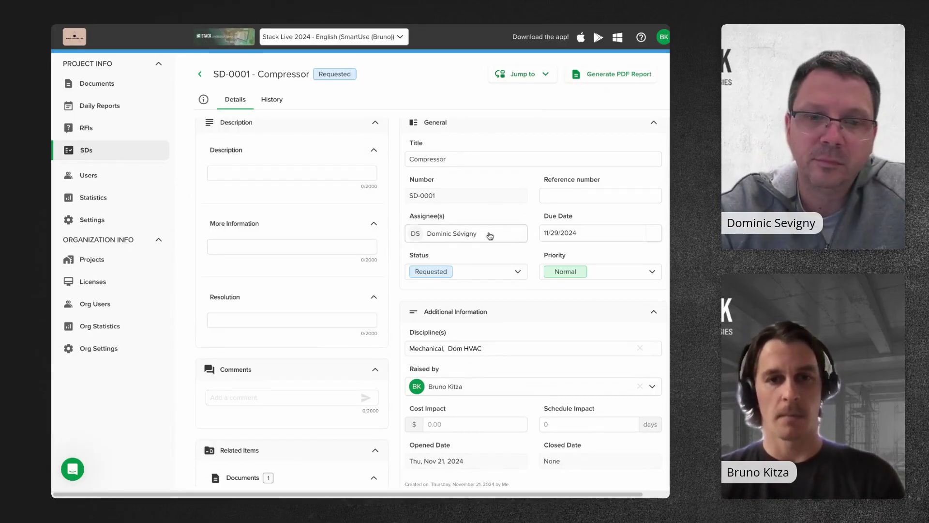
pyautogui.click(490, 236)
pyautogui.click(443, 320)
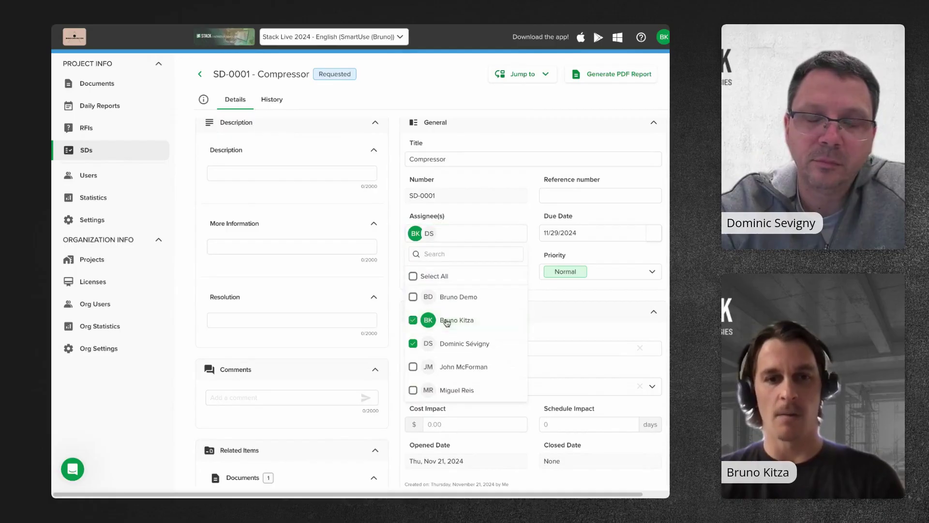
pyautogui.click(430, 342)
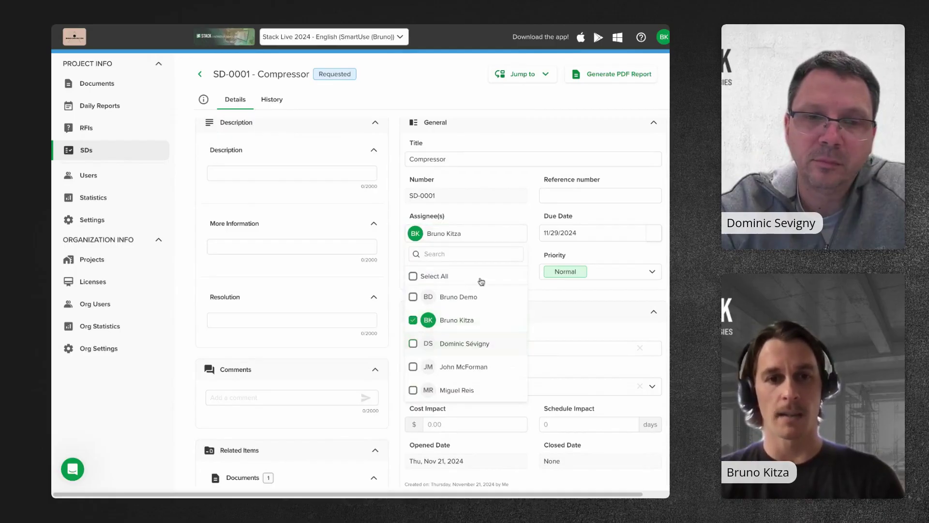
pyautogui.click(537, 257)
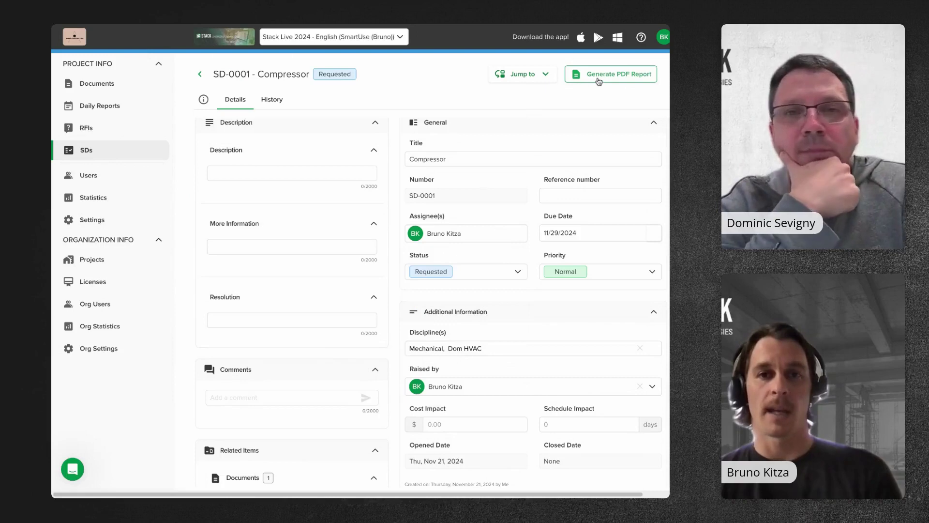
# Generate a PDF report of the Compressor SD and close the generated reports window
pyautogui.click(600, 82)
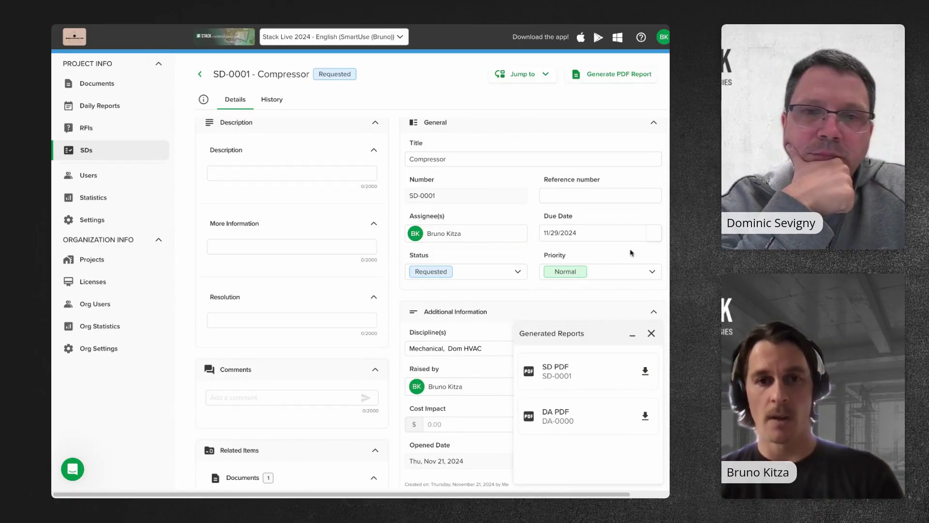
pyautogui.click(651, 333)
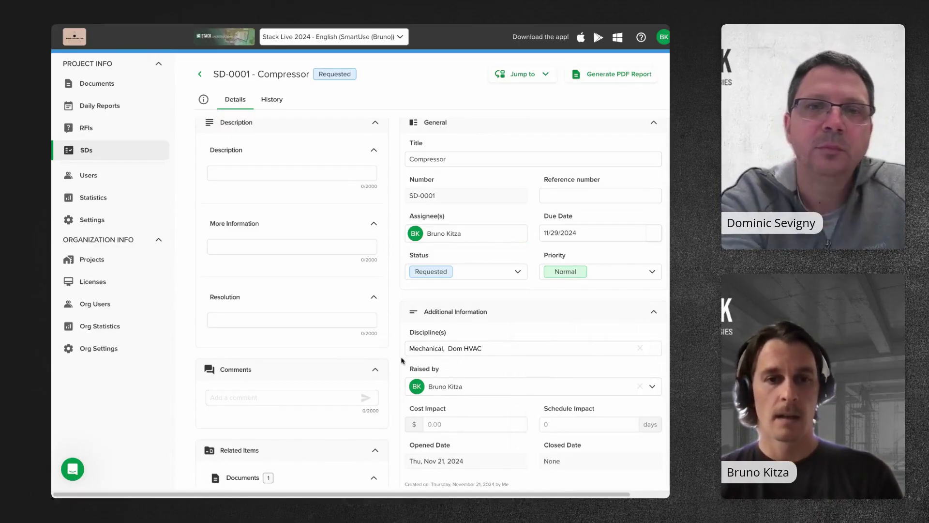
# Look over the Compressor SD's details and related documents, and view the organization's list of projects
pyautogui.scroll(-3, 396, 362)
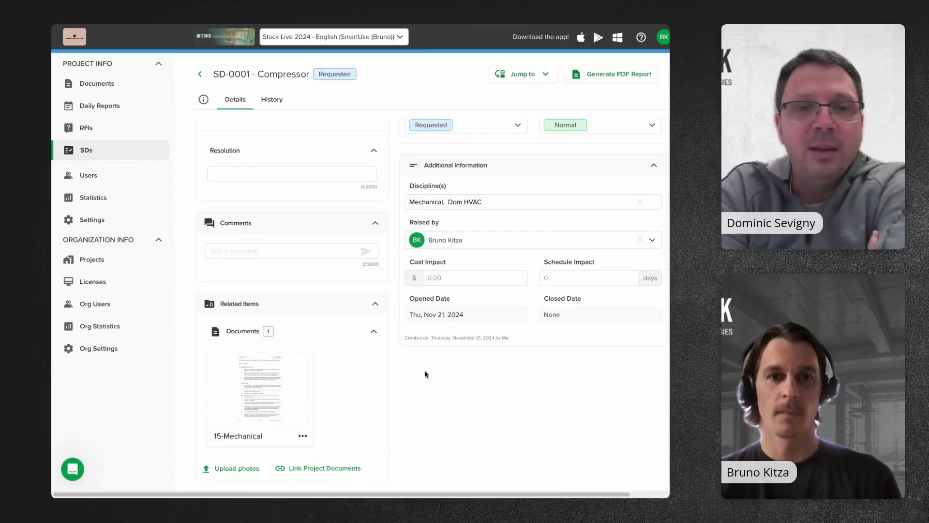
pyautogui.scroll(1, 425, 374)
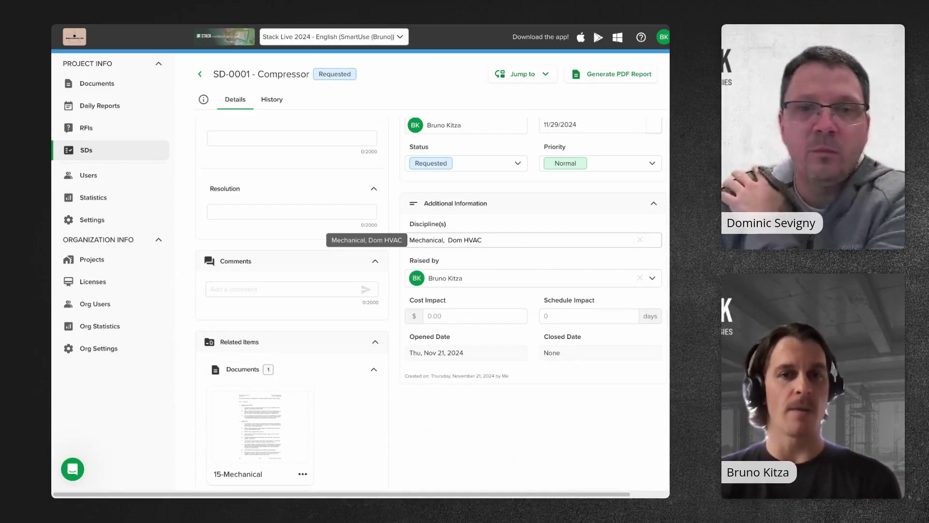
pyautogui.click(103, 265)
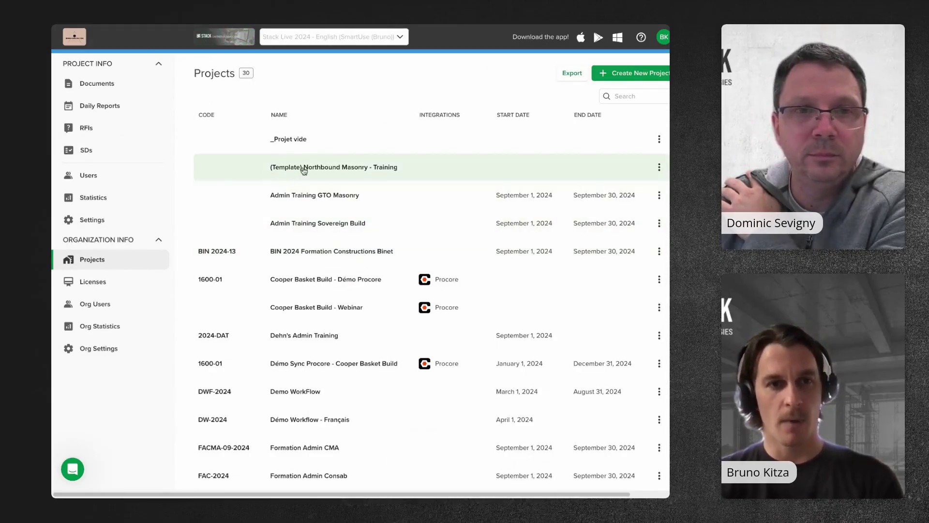
# Review the project settings for general data, features, documents, issues, workflows and notifications, ending at the project fields
pyautogui.click(90, 222)
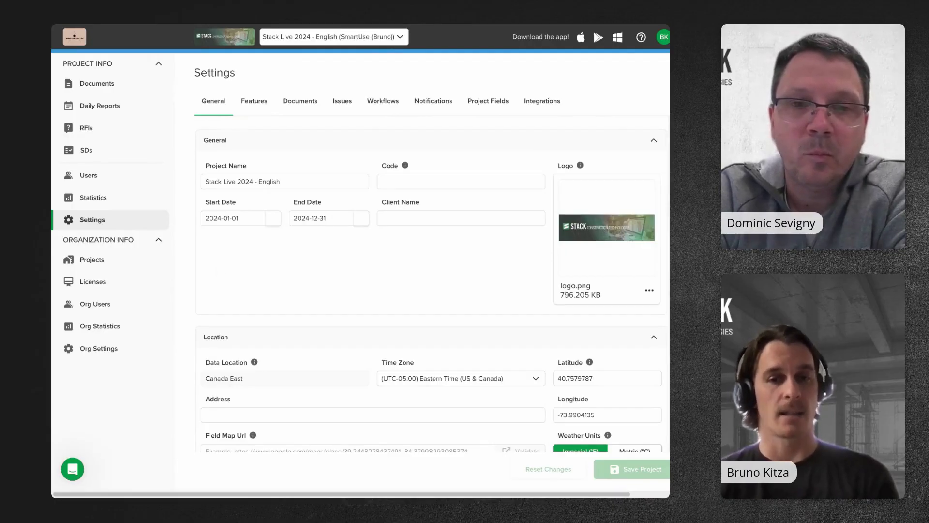
pyautogui.click(256, 111)
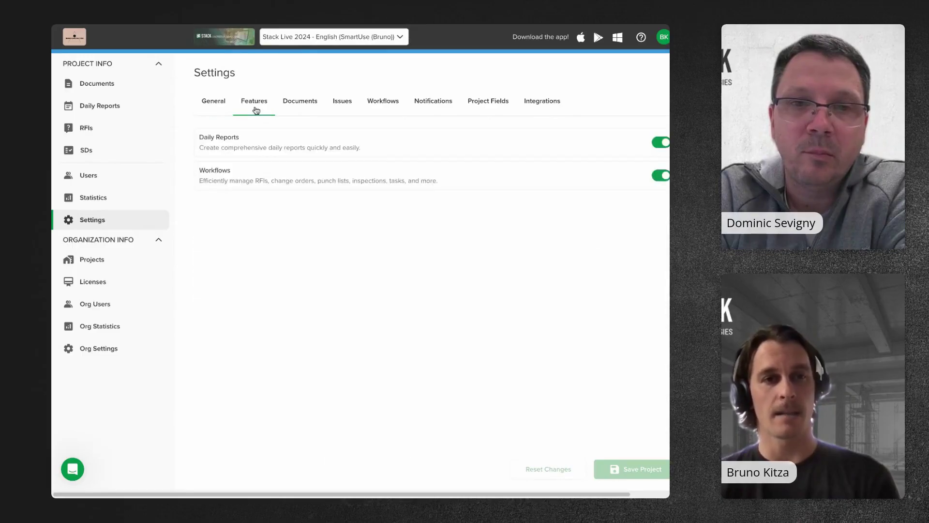
pyautogui.click(300, 102)
pyautogui.click(342, 101)
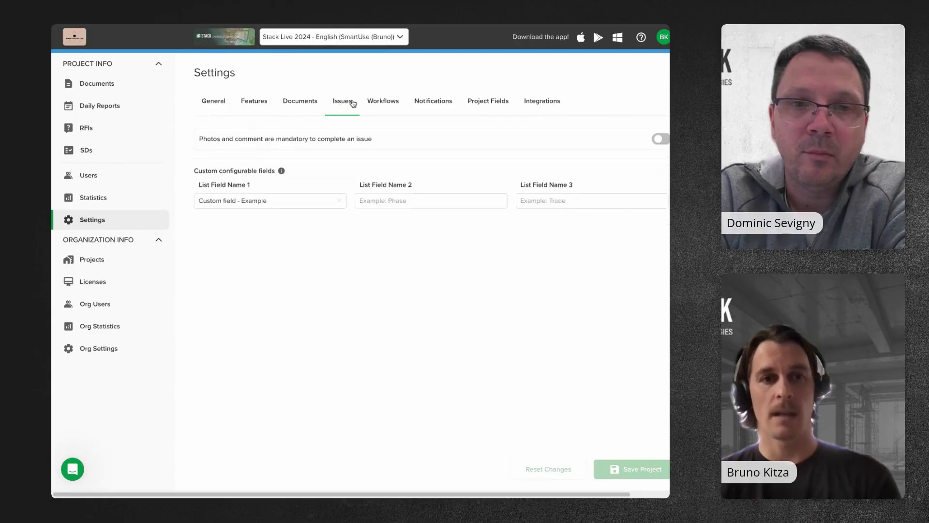
pyautogui.click(380, 103)
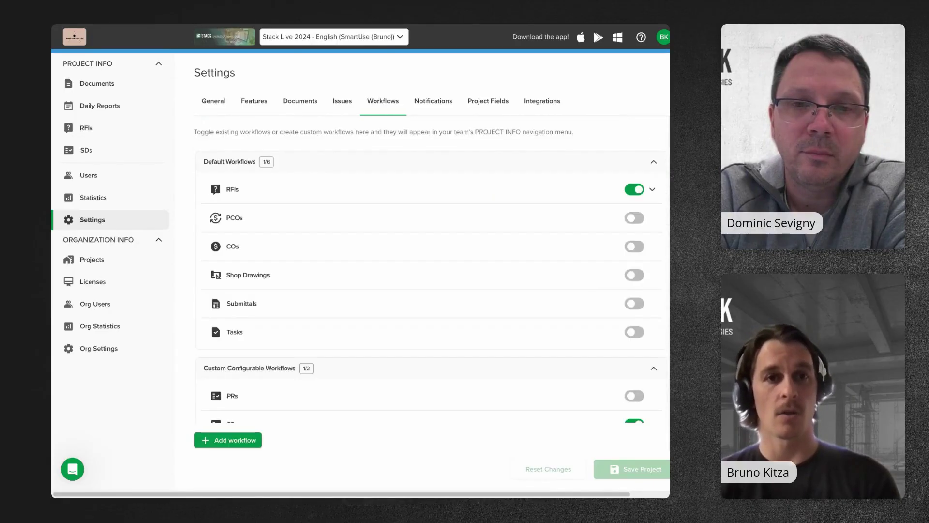
pyautogui.click(457, 106)
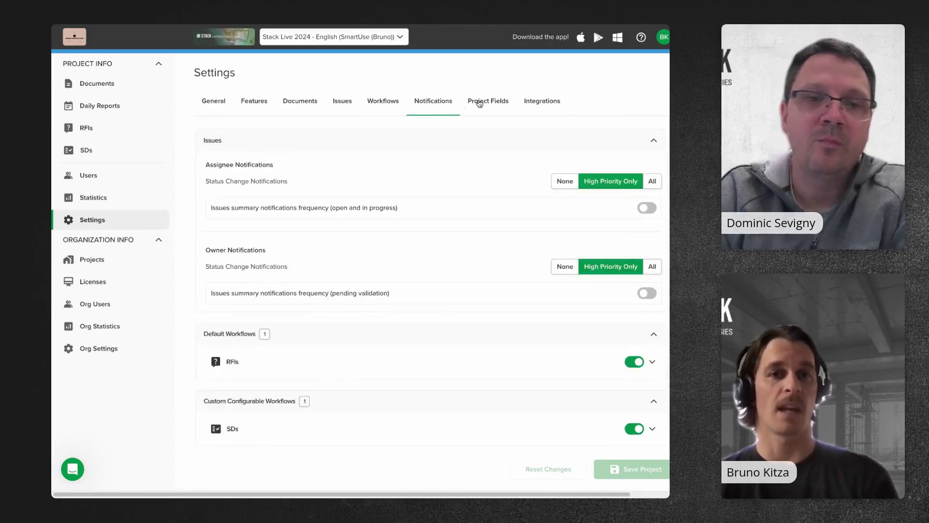
pyautogui.click(487, 101)
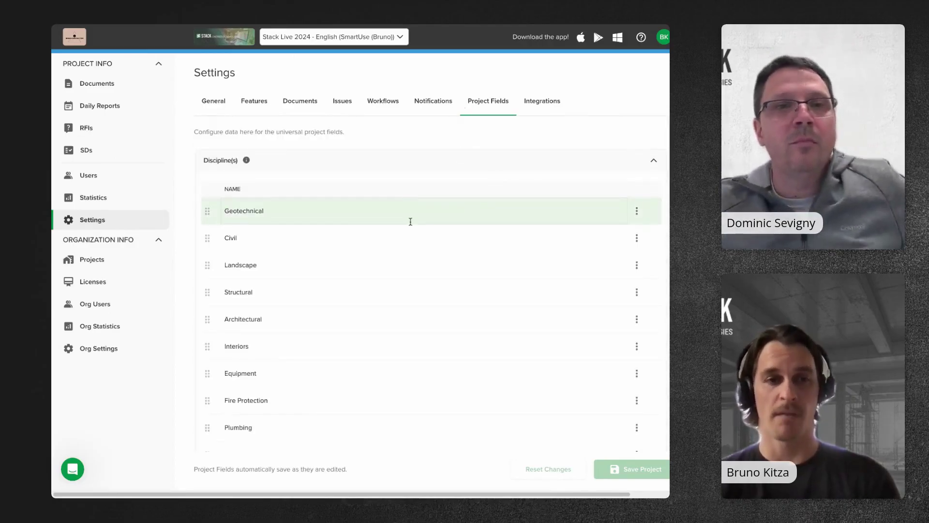
# Rename the last discipline in the project's discipline list to Suzie HVAC
pyautogui.scroll(-1, 414, 301)
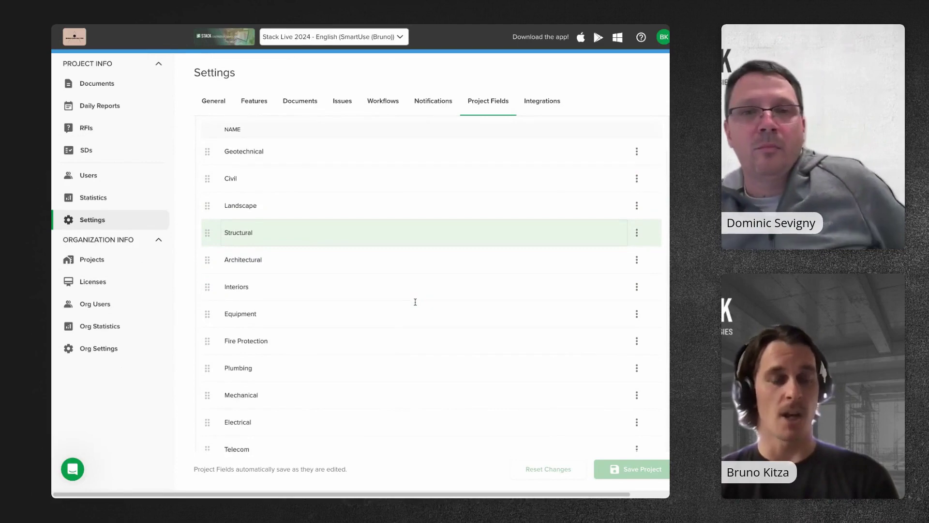
pyautogui.scroll(-2, 399, 313)
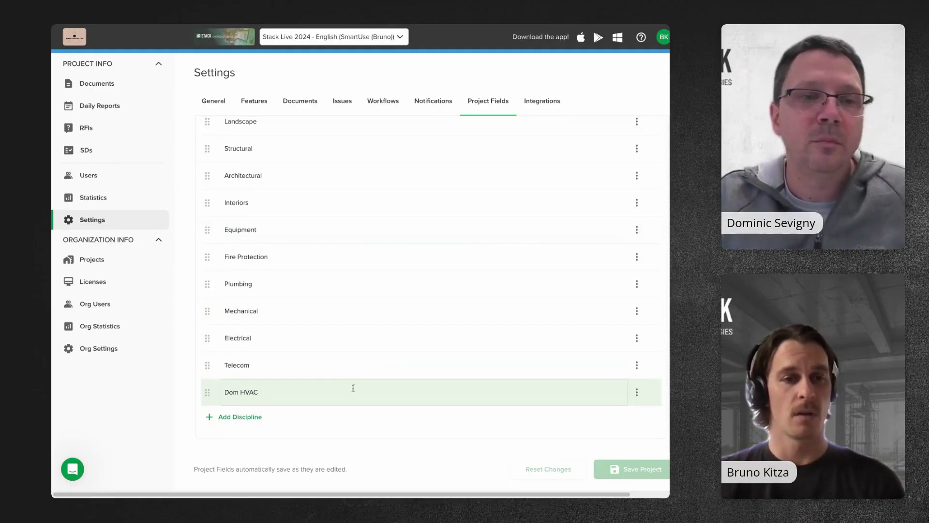
pyautogui.click(637, 393)
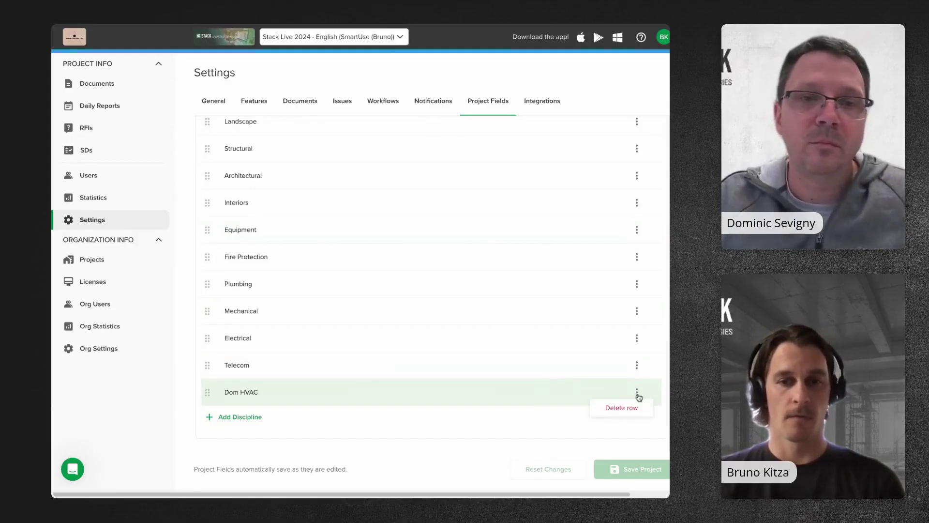
pyautogui.click(247, 392)
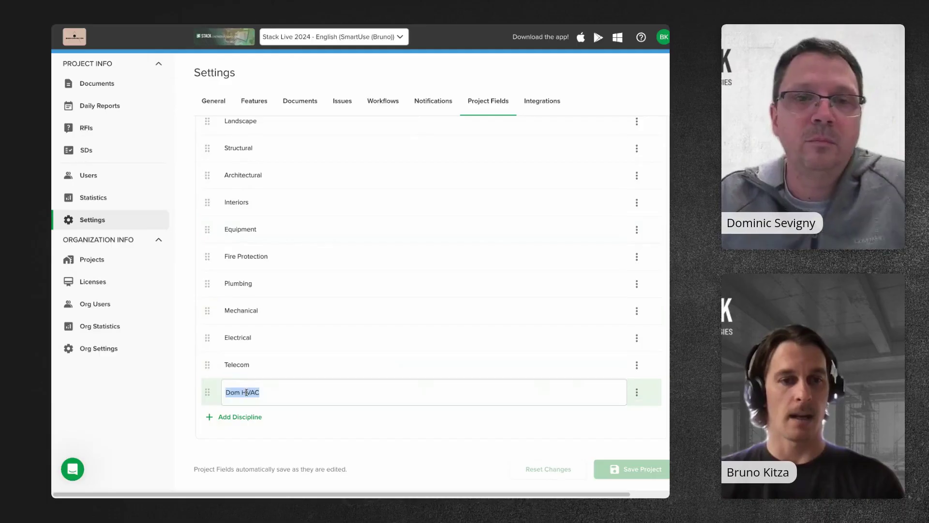
pyautogui.click(242, 391)
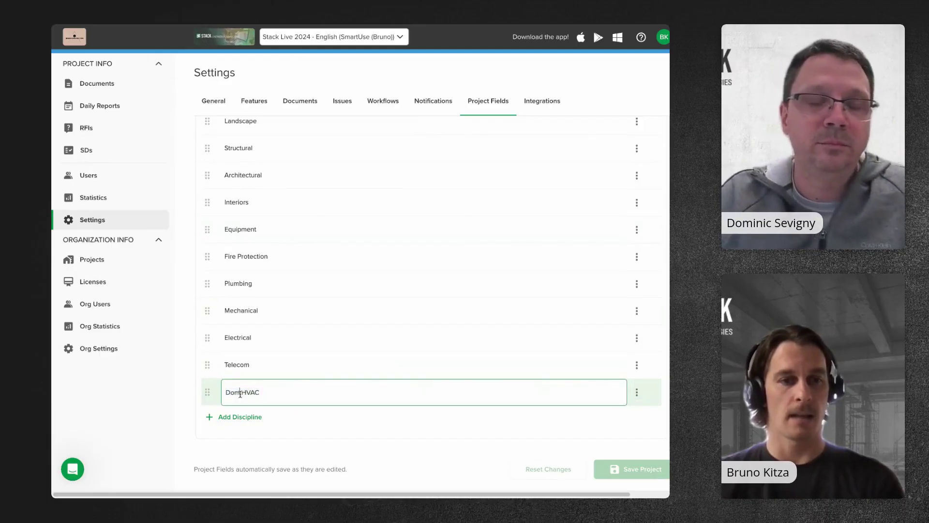
pyautogui.moveTo(241, 392); pyautogui.dragTo(222, 394)
pyautogui.write('Suz')
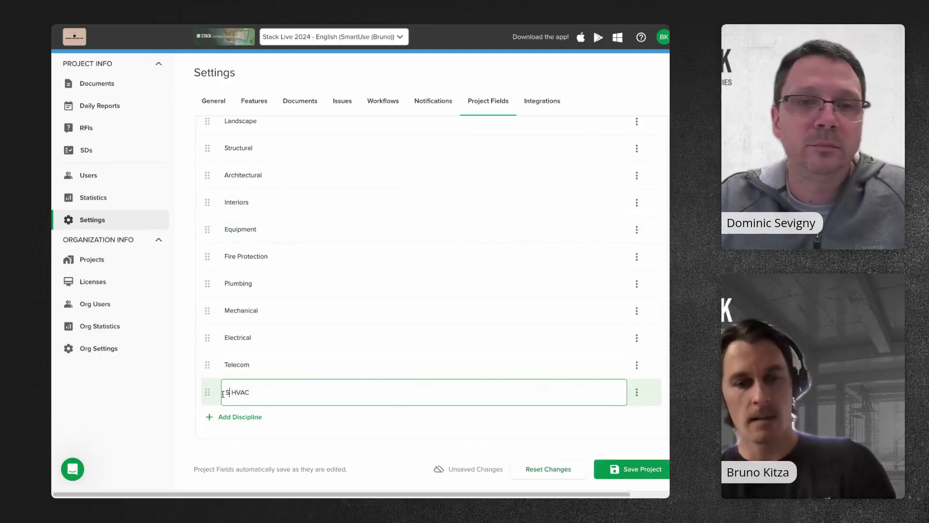
pyautogui.write('ie')
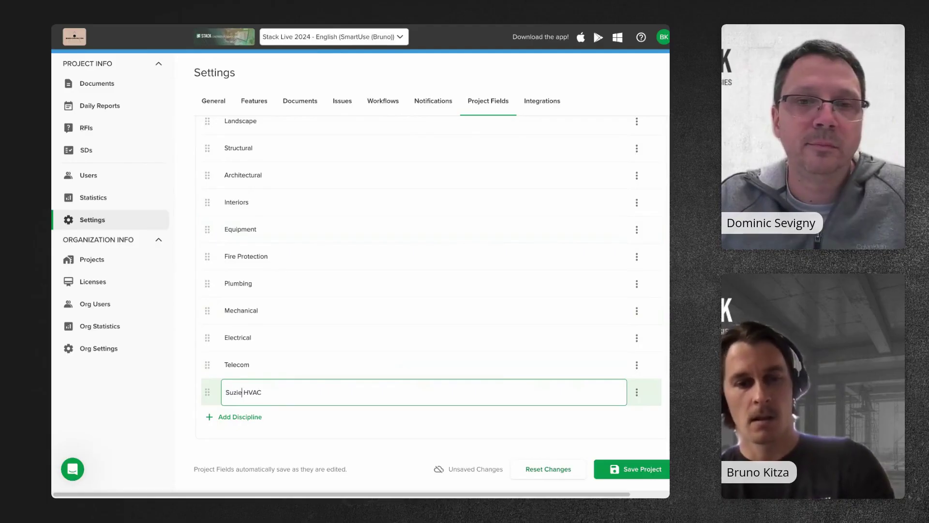
pyautogui.click(334, 423)
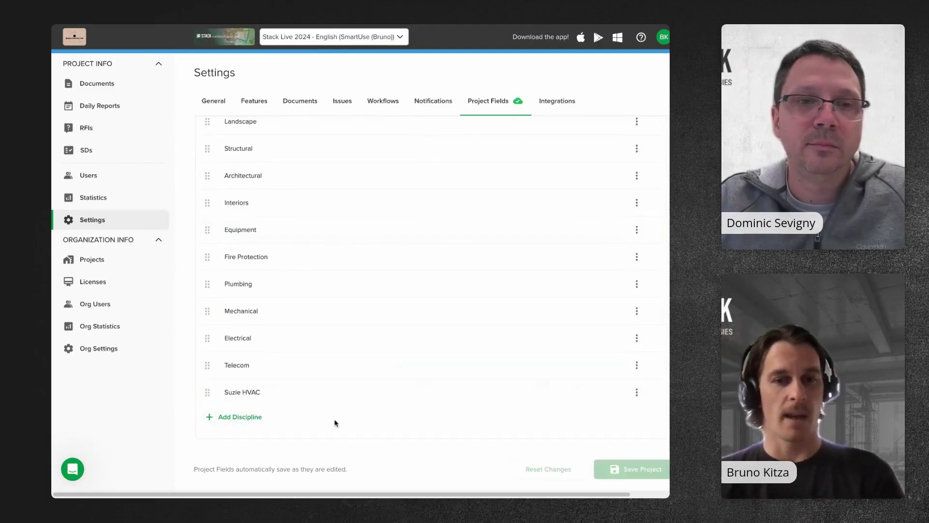